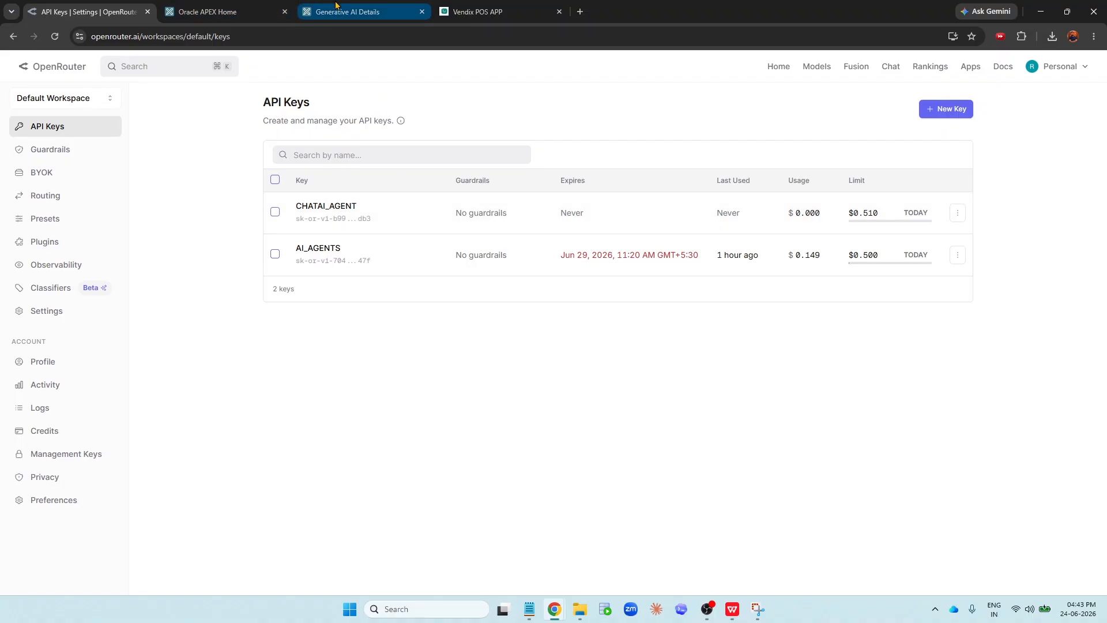
# - Open the Web Credentials page from the APEX workspace utilities
pyautogui.moveTo(335, 5)
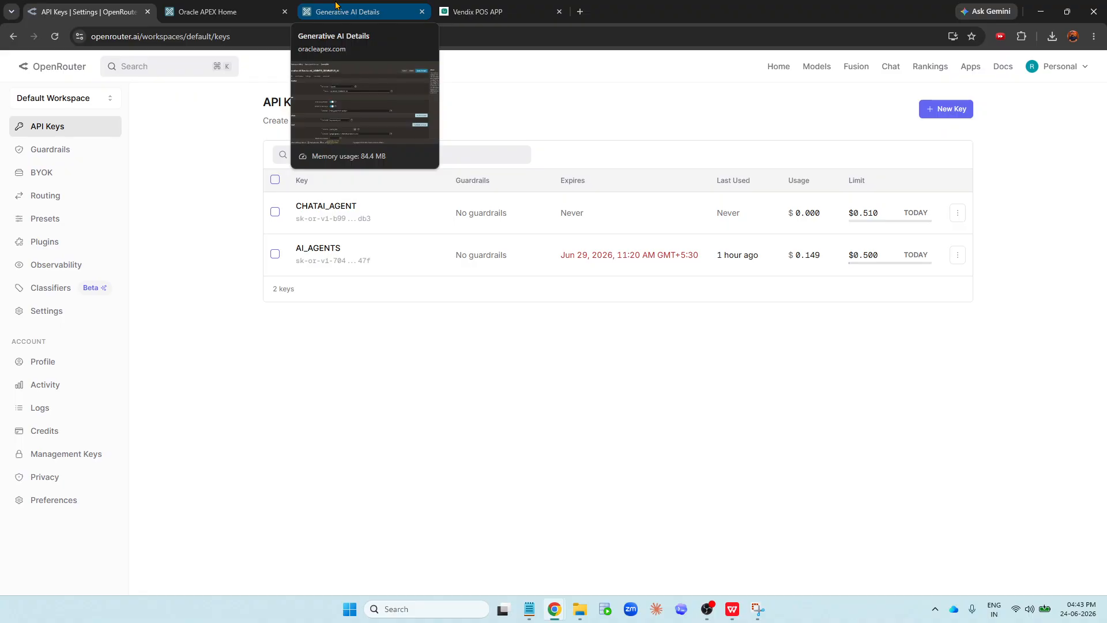
pyautogui.click(228, 7)
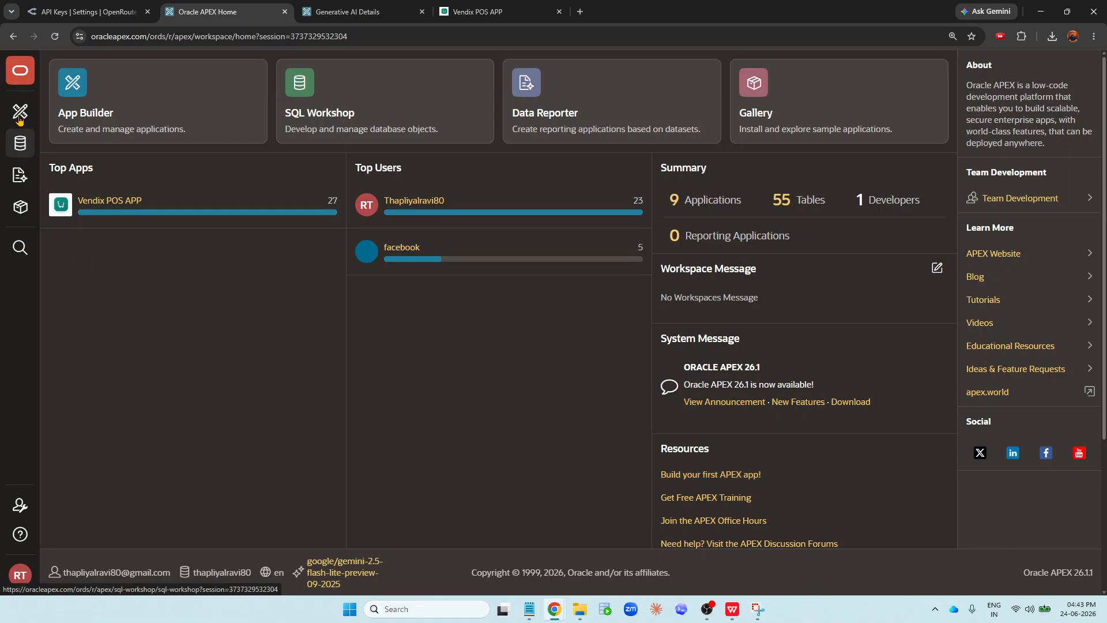
pyautogui.moveTo(20, 114)
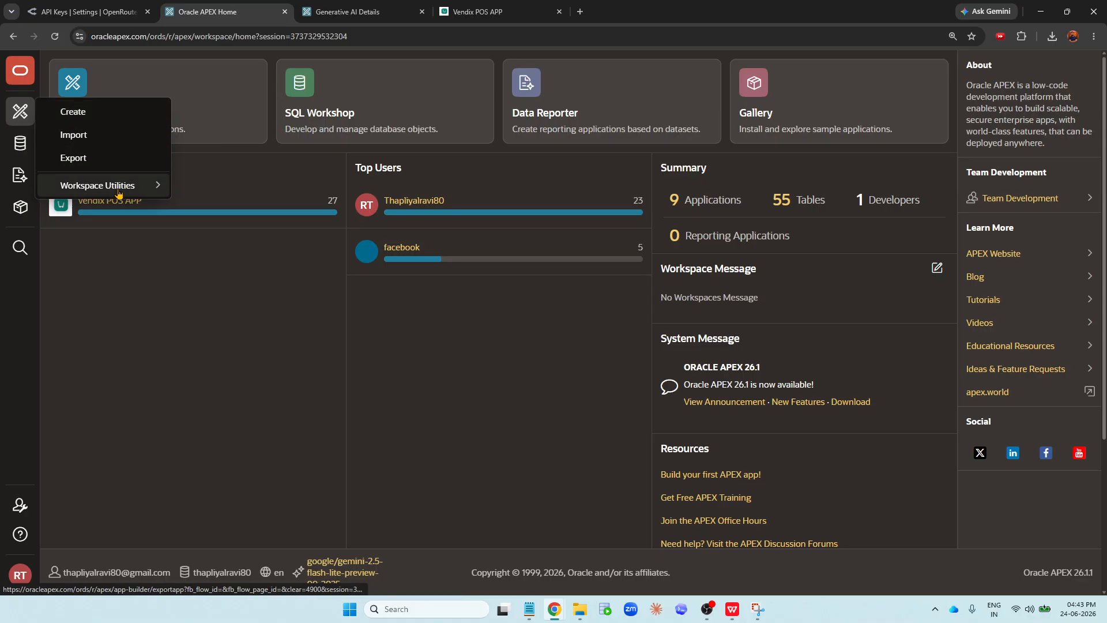
pyautogui.moveTo(120, 189)
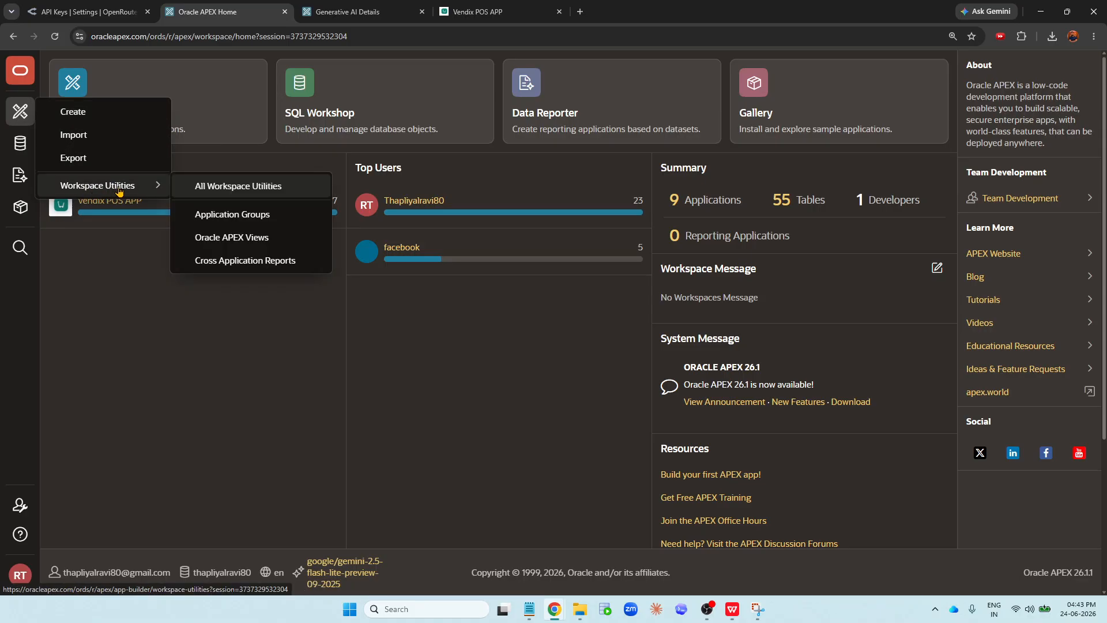
pyautogui.click(288, 198)
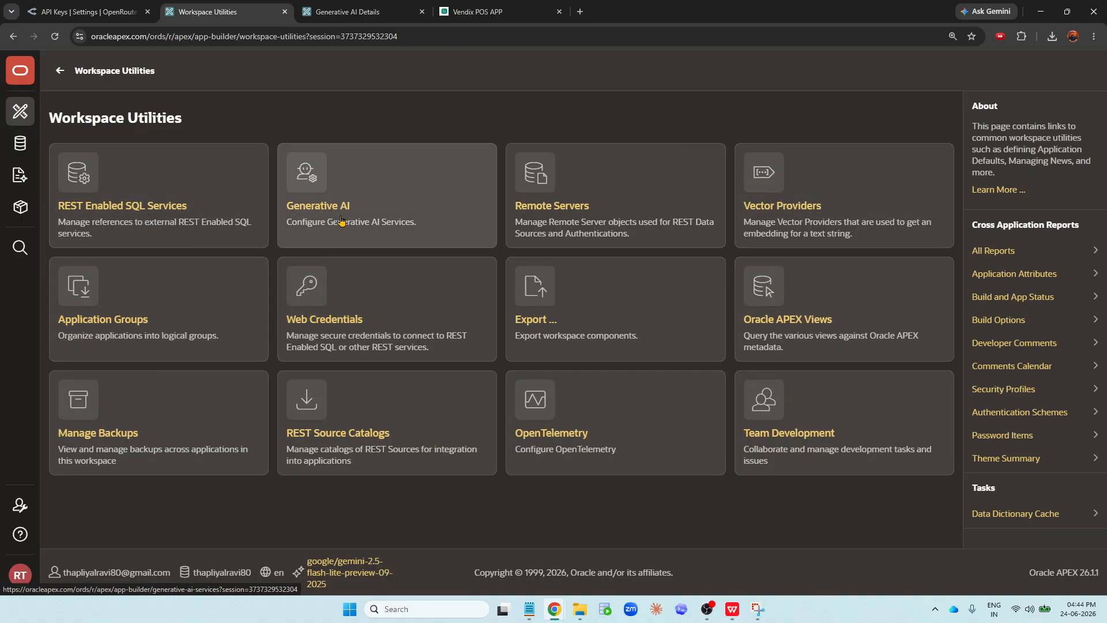
pyautogui.click(317, 321)
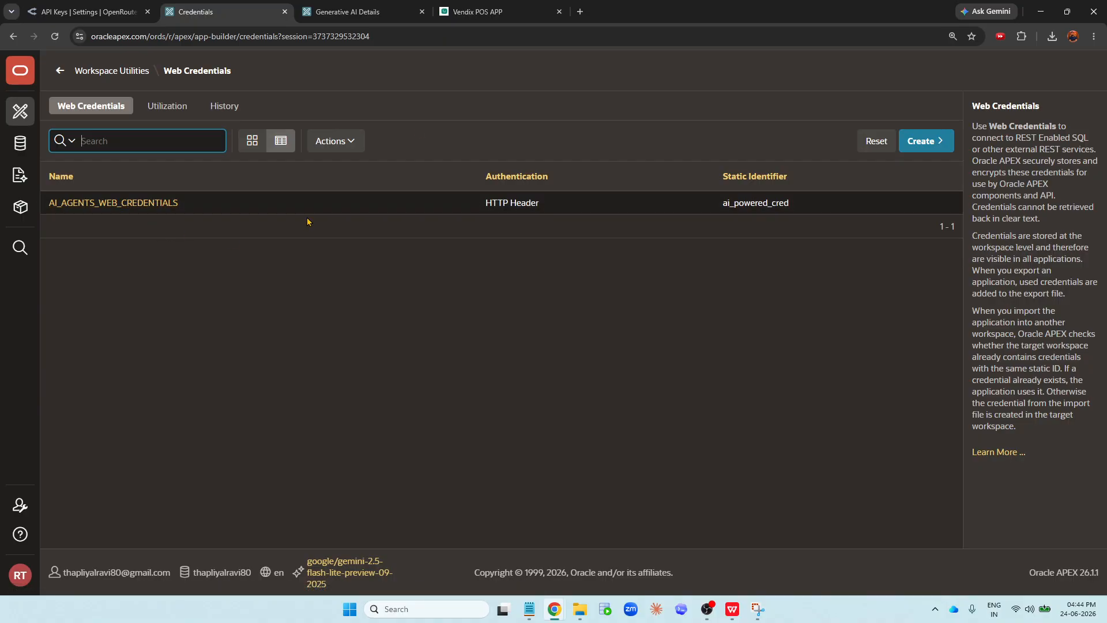
# - Review the assistant's welcome message in the Vendix POS app, then return to the credentials page
pyautogui.click(502, 10)
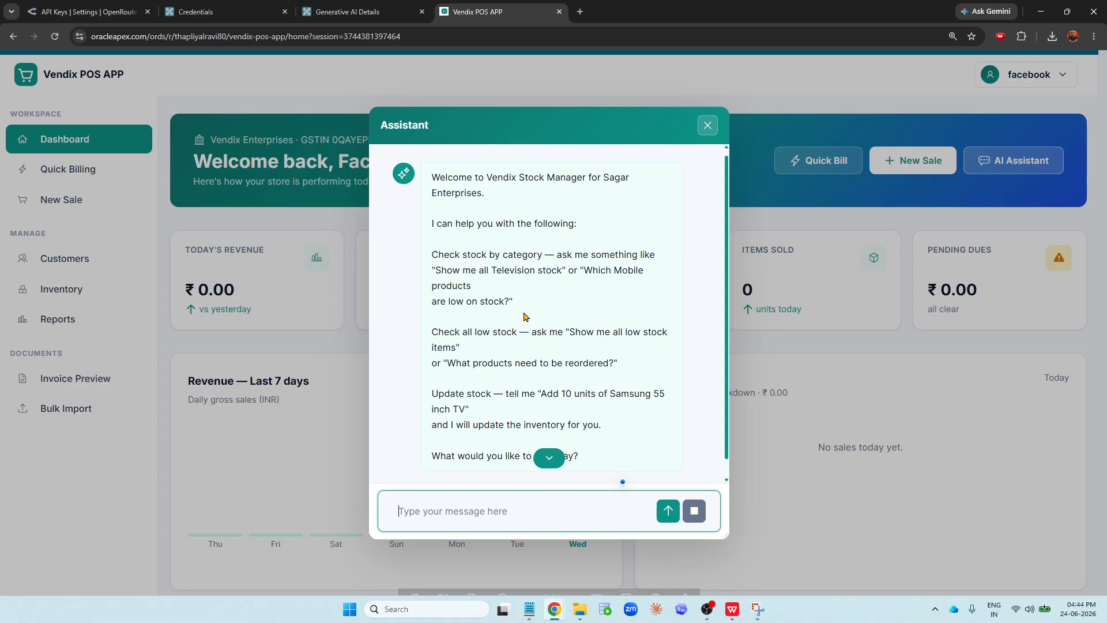
pyautogui.scroll(-1, 525, 316)
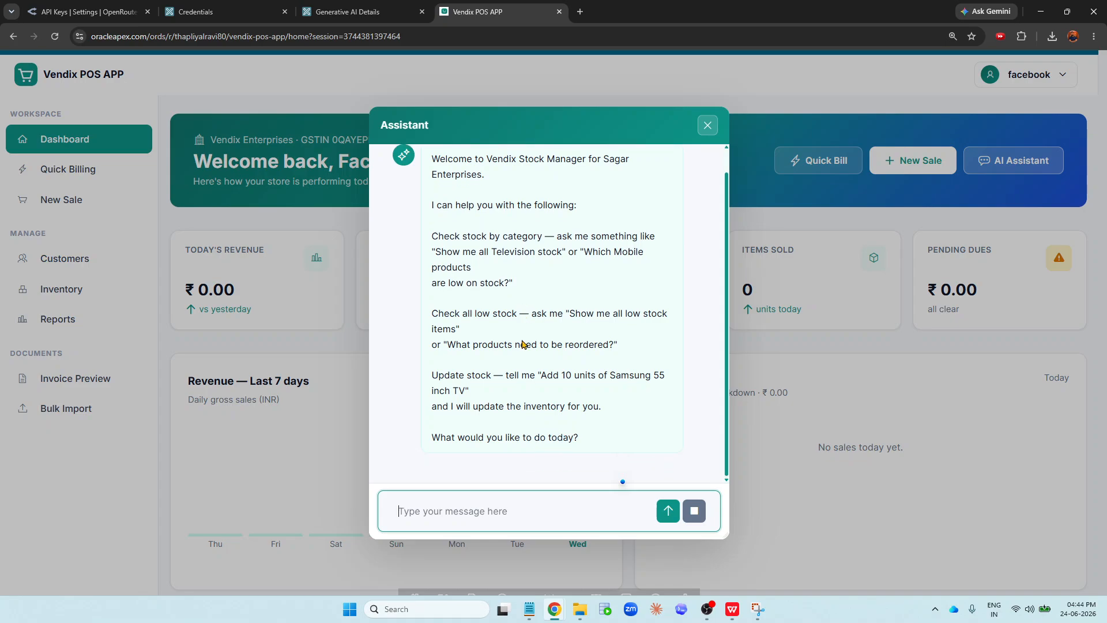
pyautogui.click(432, 509)
pyautogui.click(192, 7)
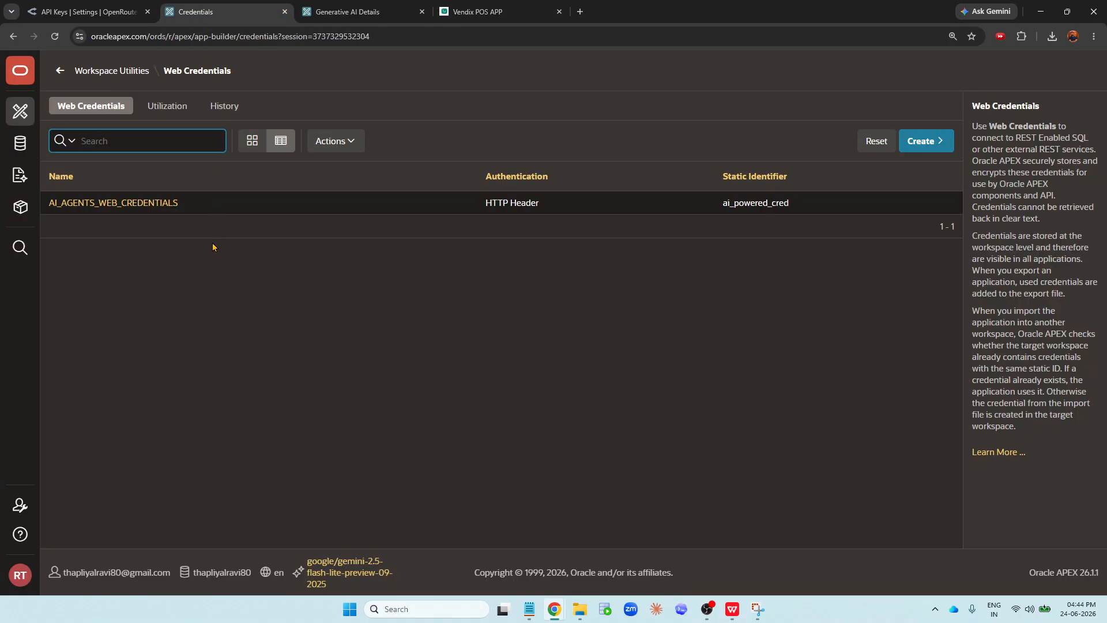
# - Open the existing AI_AGENTS_WEB_CREDENTIALS credential to review its settings, then cancel out of it
pyautogui.click(110, 206)
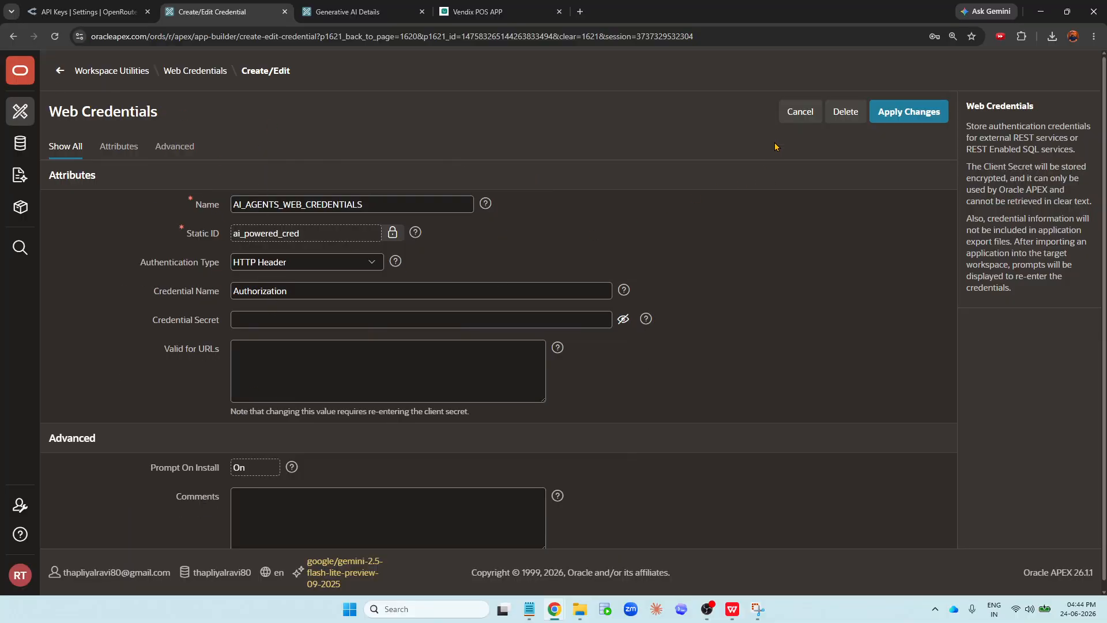
pyautogui.click(782, 114)
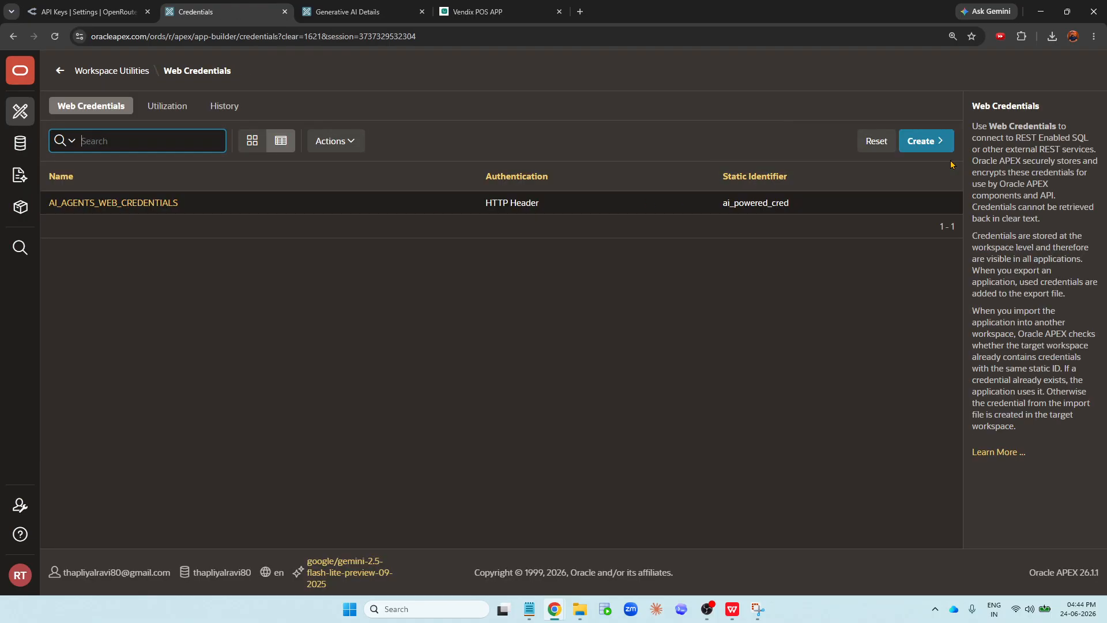
# - Start a new web credential and paste AI_AGENTS_WEB_CREDENTIALS as its name
pyautogui.click(944, 148)
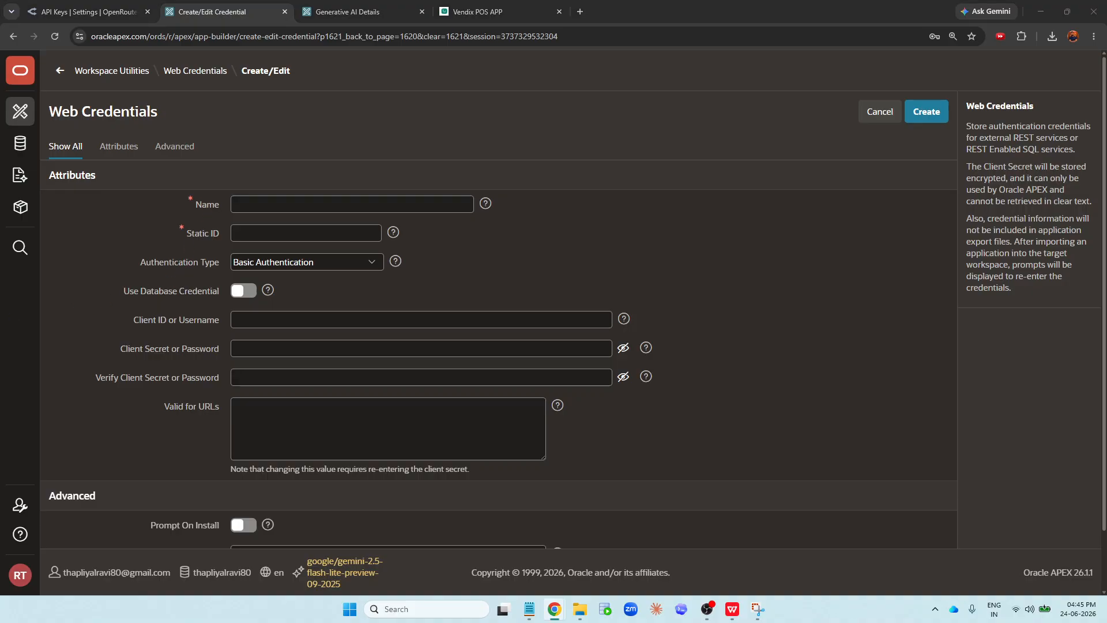
pyautogui.click(279, 199)
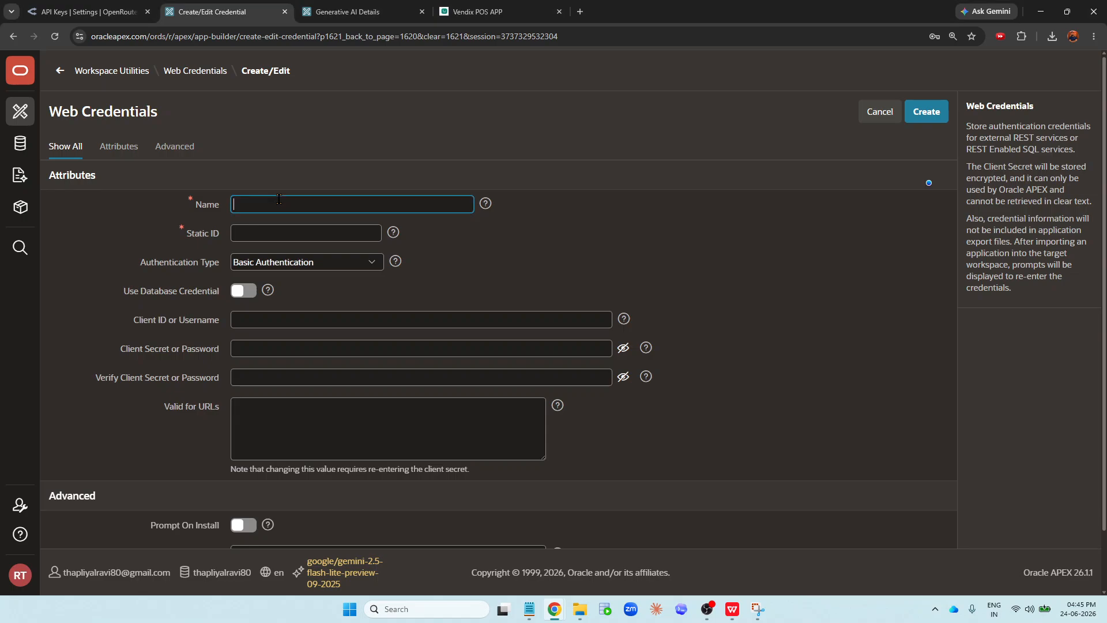
pyautogui.hotkey('ctrl', 'v')
# - Copy the CHATAI_AGENT key name from OpenRouter and replace the AI_AGENTS prefix of the credential name with it
pyautogui.click(86, 12)
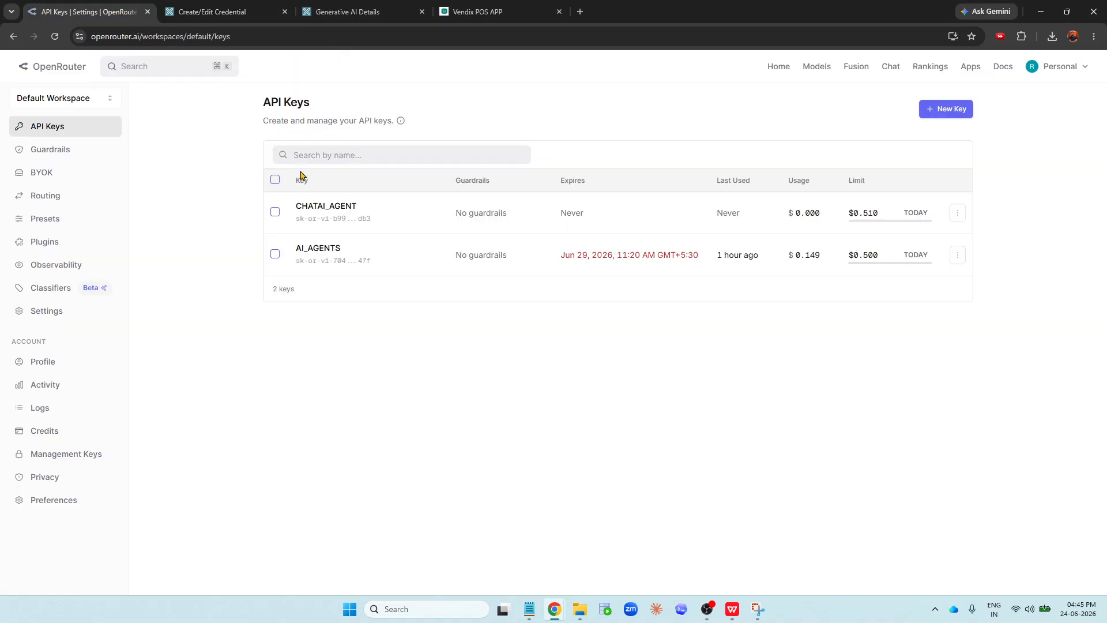
pyautogui.moveTo(284, 210); pyautogui.dragTo(361, 215)
pyautogui.hotkey('ctrl', 'c')
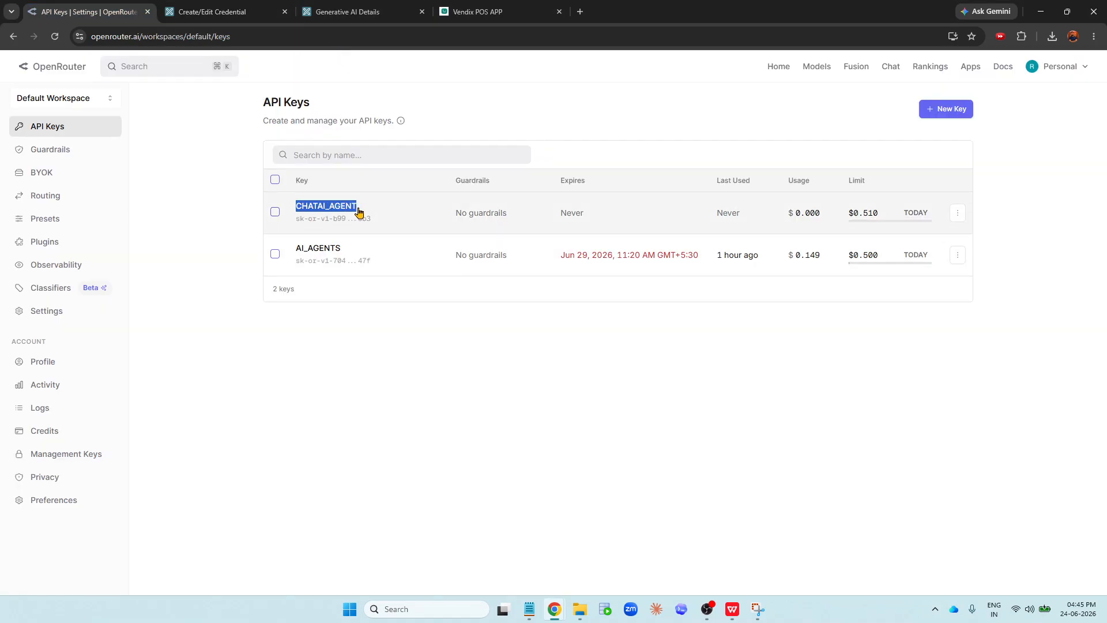
pyautogui.click(229, 7)
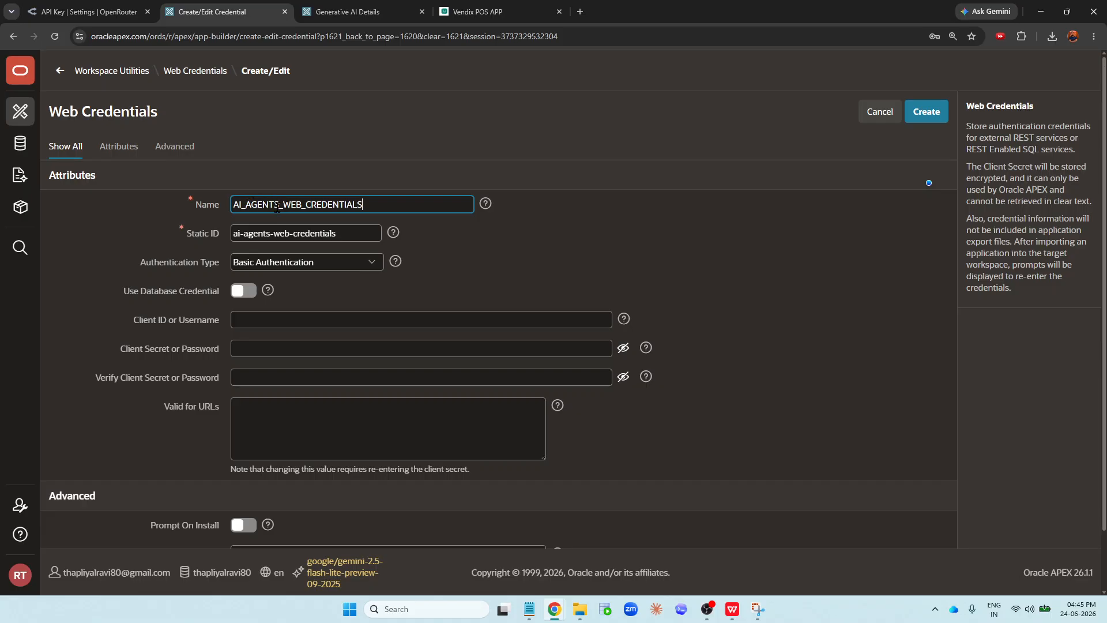
pyautogui.moveTo(279, 204); pyautogui.dragTo(219, 203)
pyautogui.hotkey('ctrl', 'v')
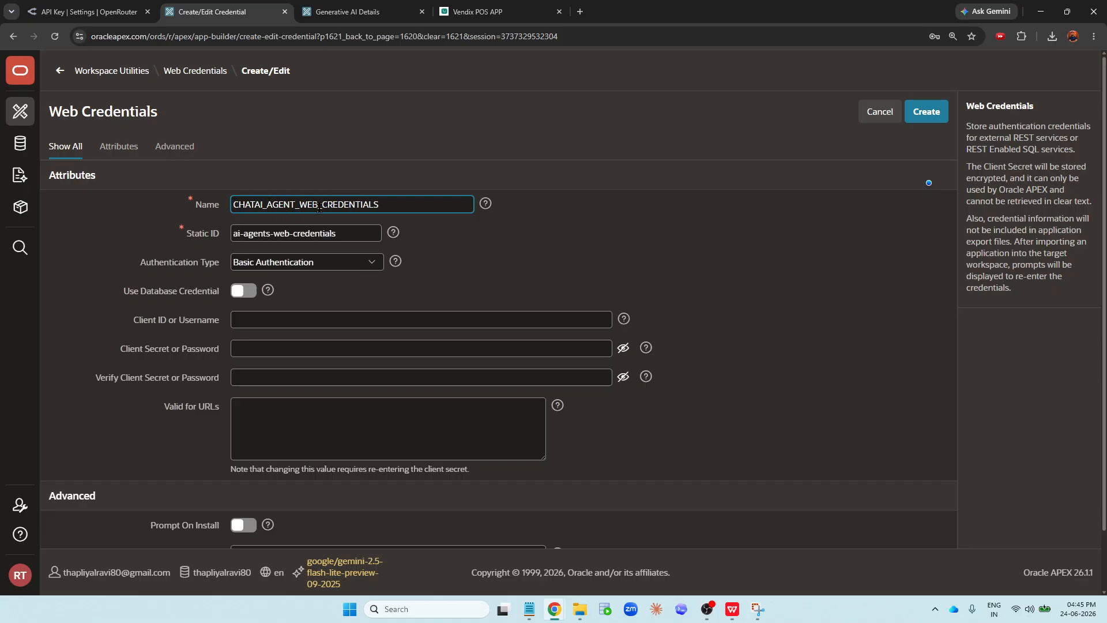
# - Shorten the credential name to CHATAI_AGENT_WEB_CRED
pyautogui.click(384, 209)
pyautogui.press('BackSpace')
pyautogui.press('BackSpace')
pyautogui.press('BackSpace')
pyautogui.press('BackSpace')
pyautogui.press('BackSpace')
pyautogui.press('BackSpace')
pyautogui.press('BackSpace')
pyautogui.hotkey('ctrl', 'a')
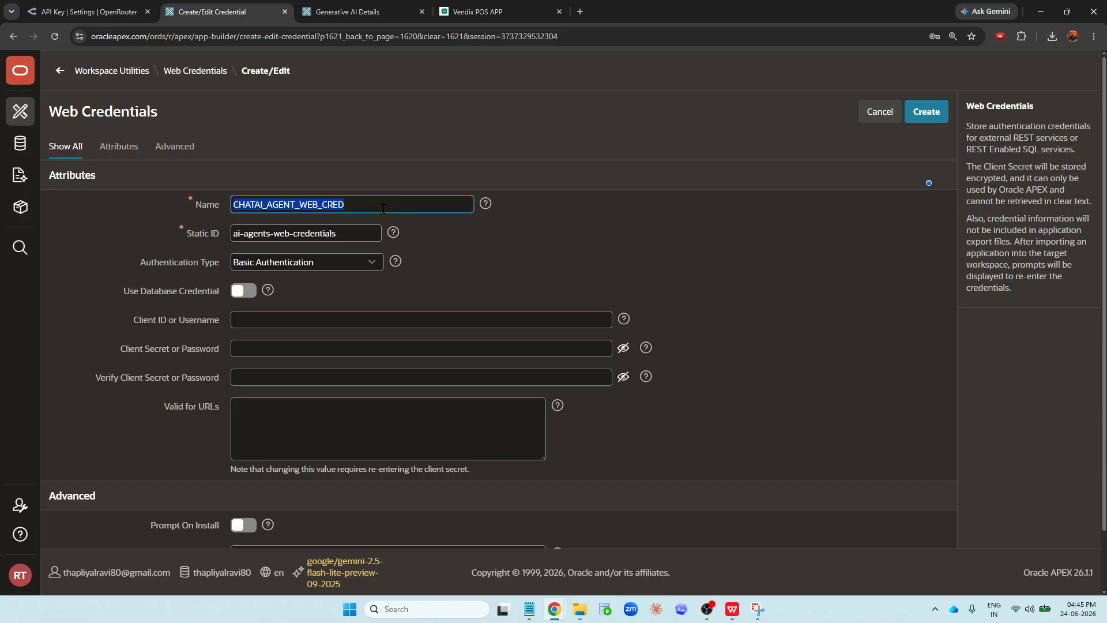
pyautogui.click(532, 260)
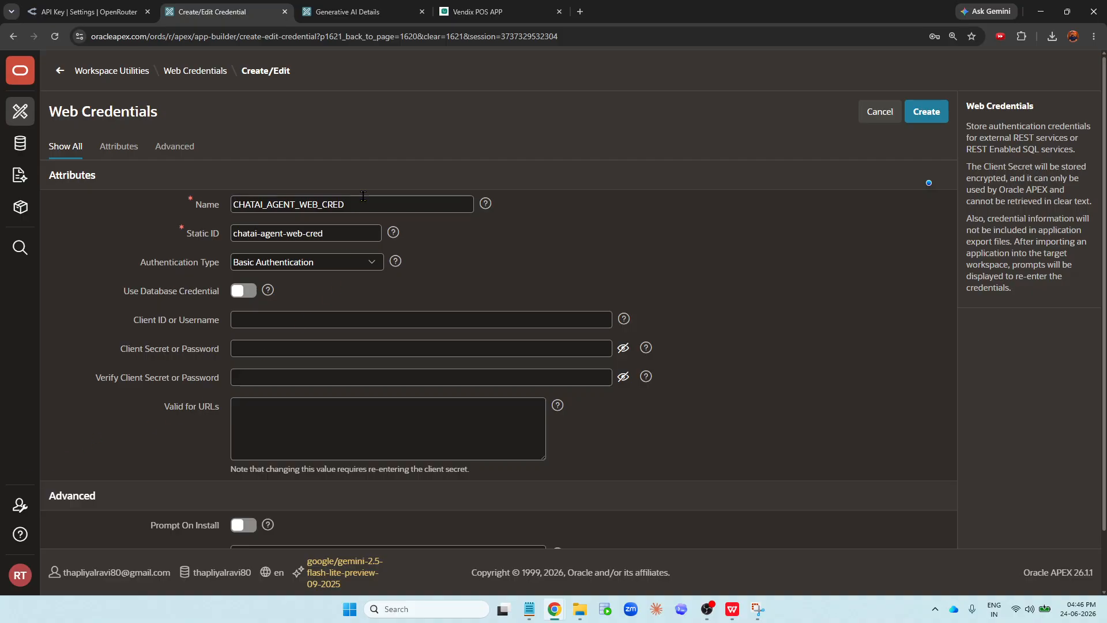
# - Set the authentication type to HTTP Header and read the help describing the authentication types
pyautogui.click(199, 202)
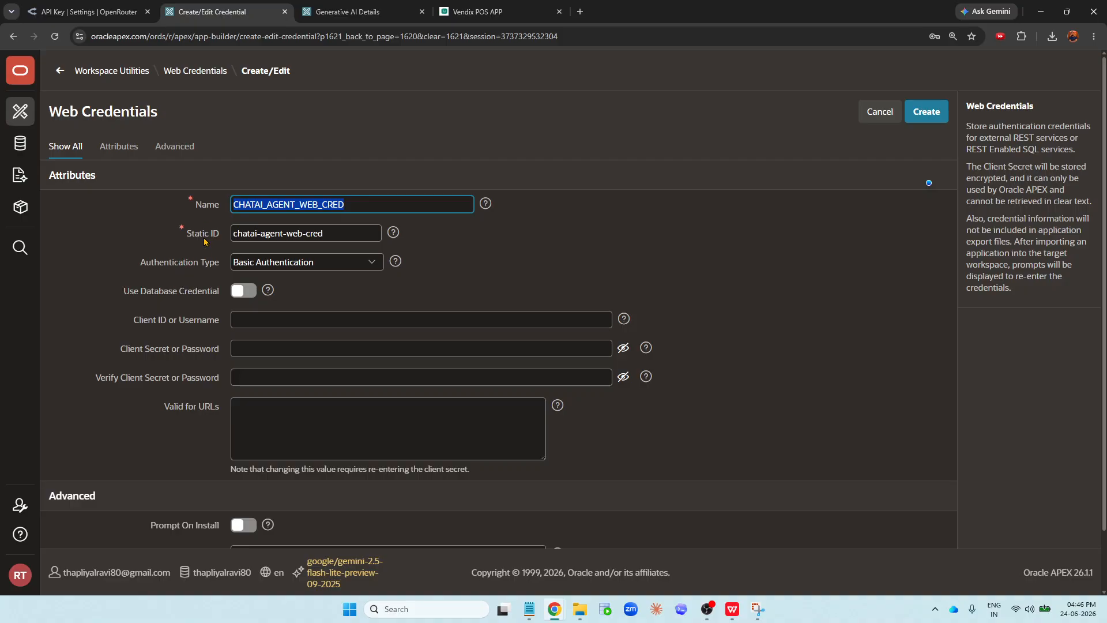
pyautogui.click(326, 238)
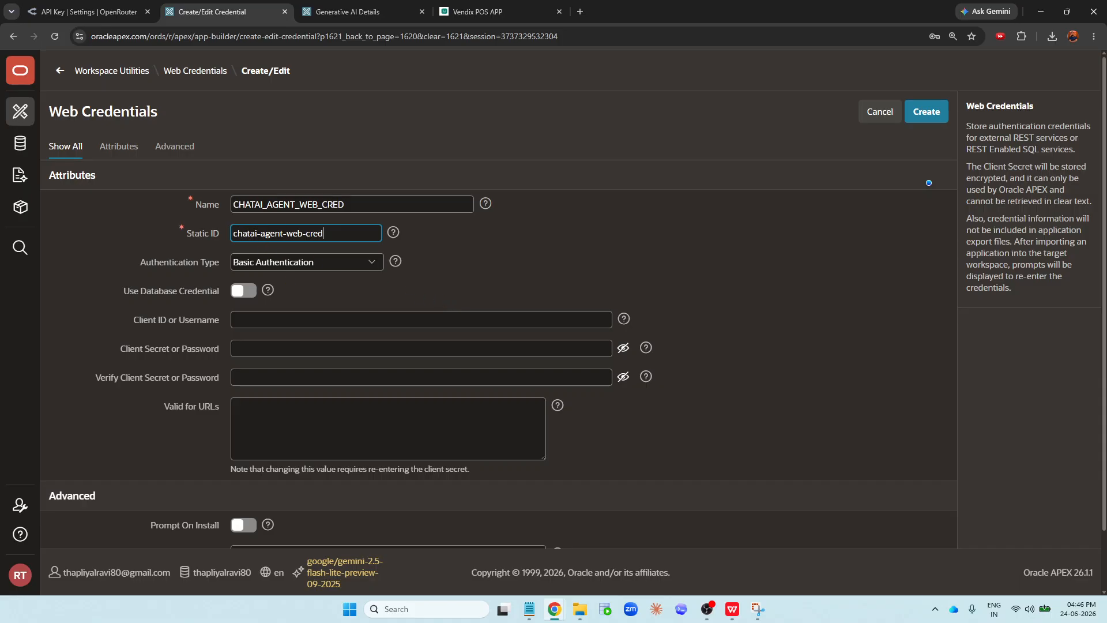
pyautogui.click(253, 264)
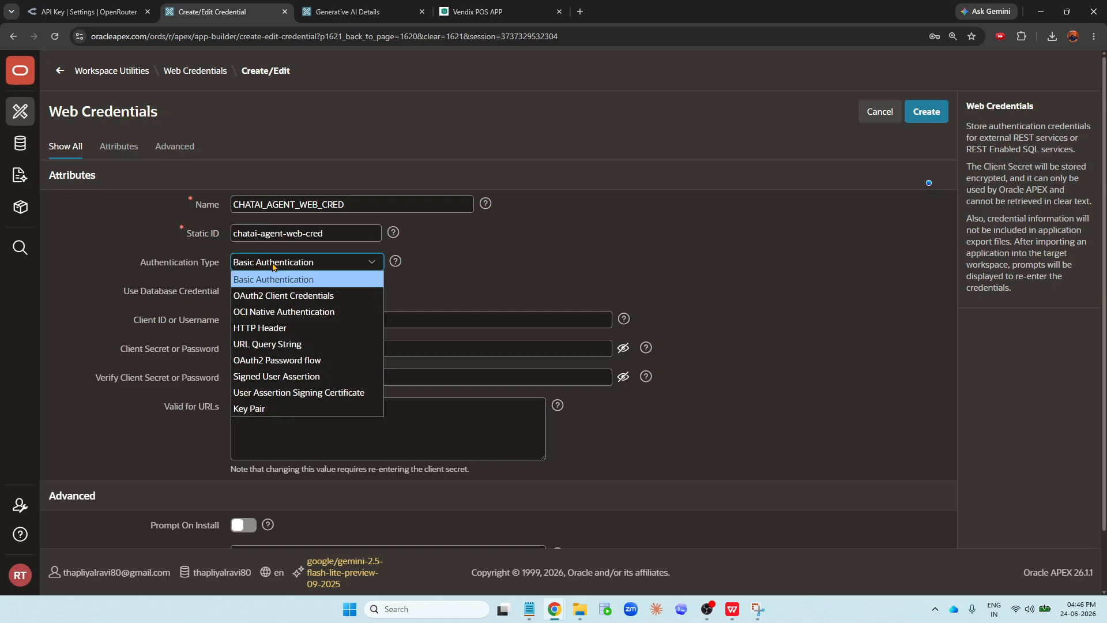
pyautogui.click(268, 326)
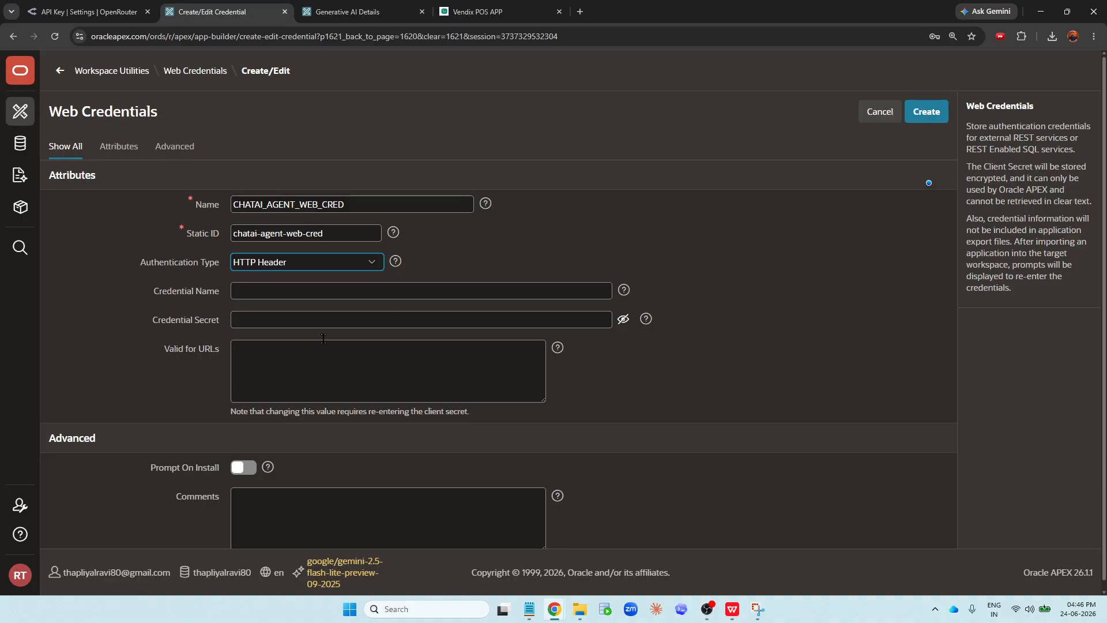
pyautogui.click(396, 262)
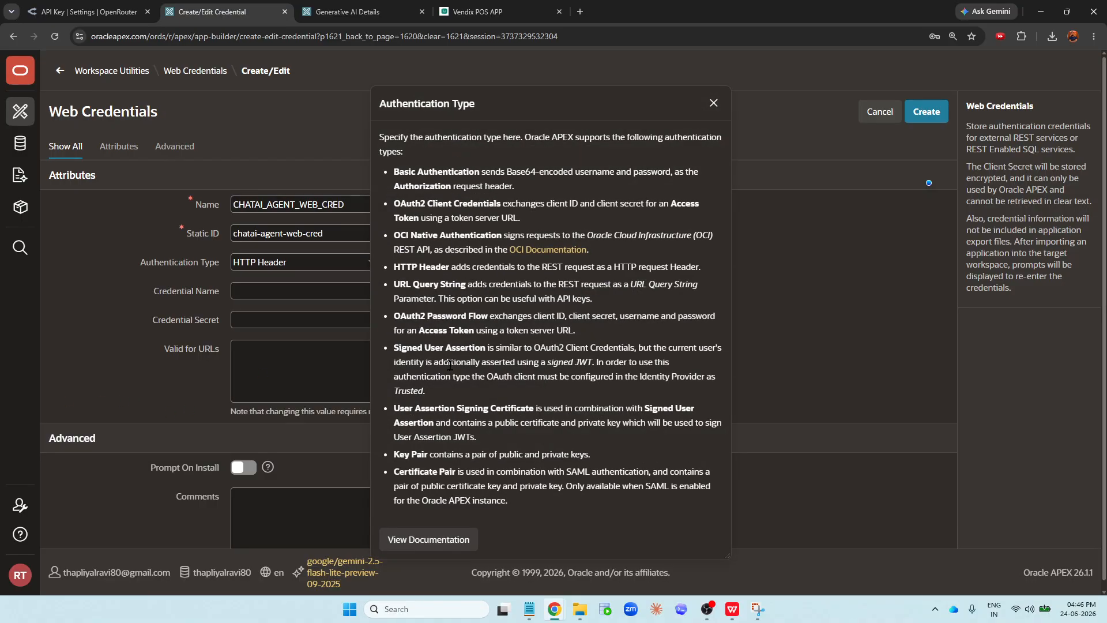
pyautogui.click(714, 104)
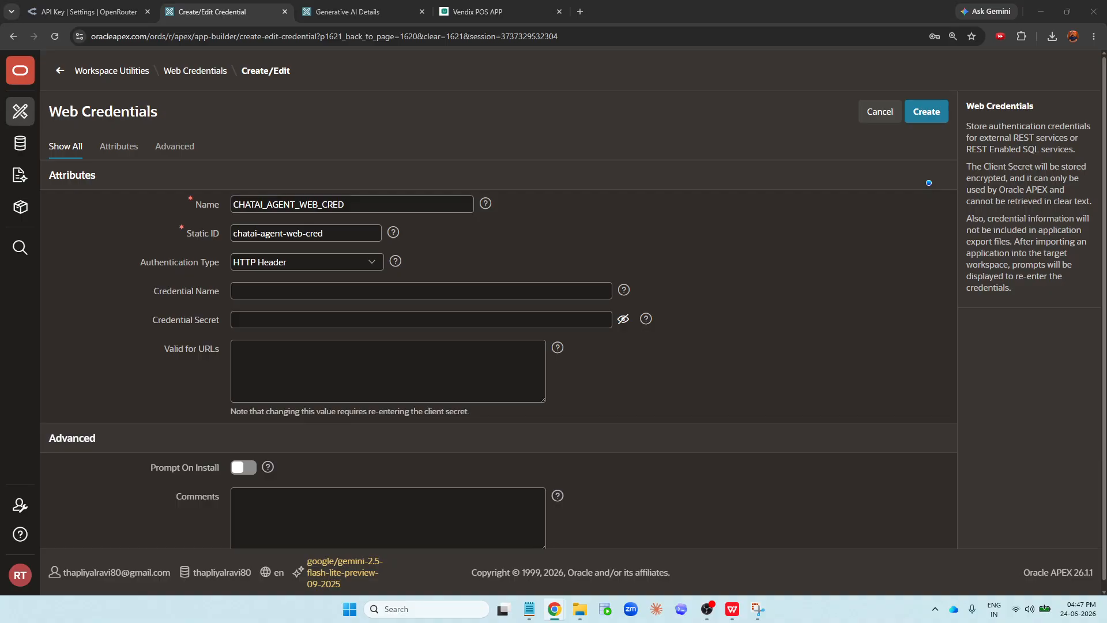
# - Paste Authorization as the Credential Name and read the field's help text
pyautogui.click(274, 288)
pyautogui.hotkey('ctrl', 'v')
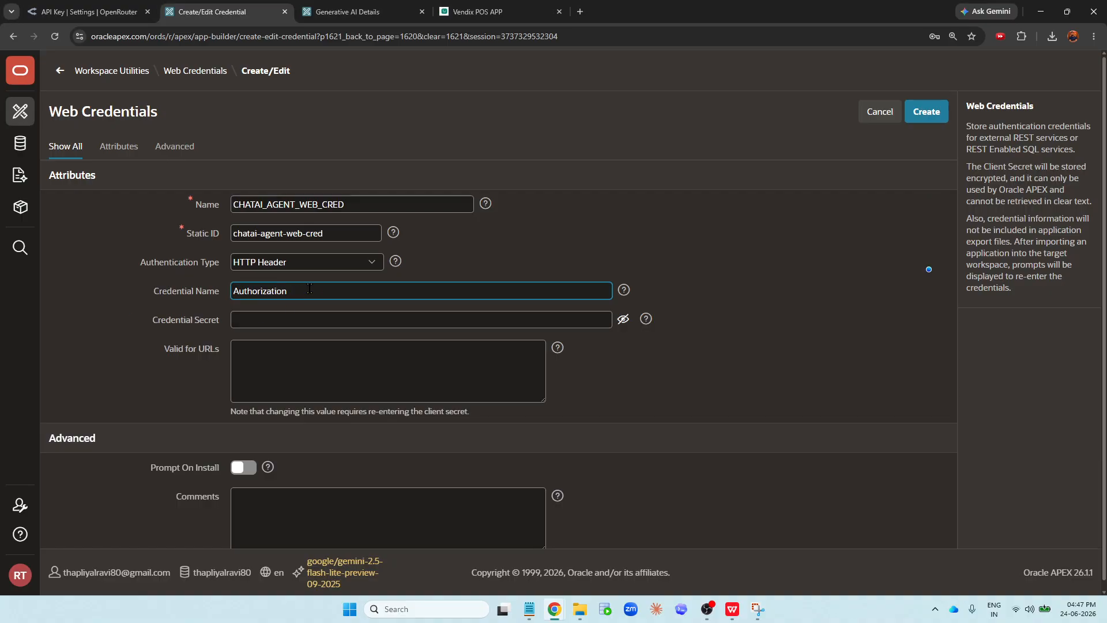
pyautogui.click(623, 290)
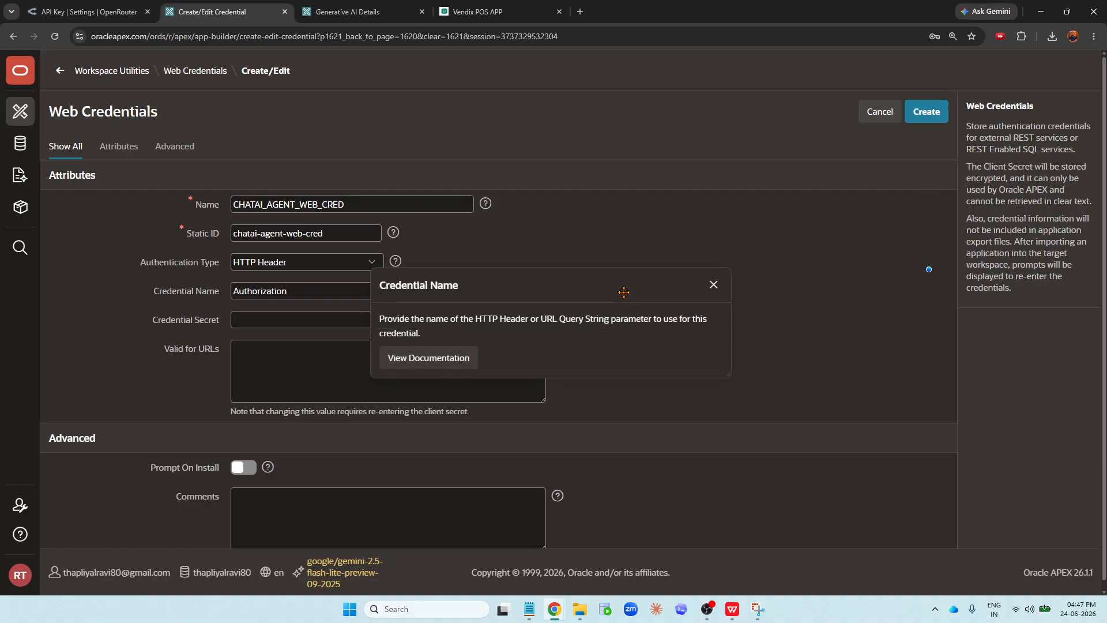
pyautogui.click(712, 285)
pyautogui.click(306, 292)
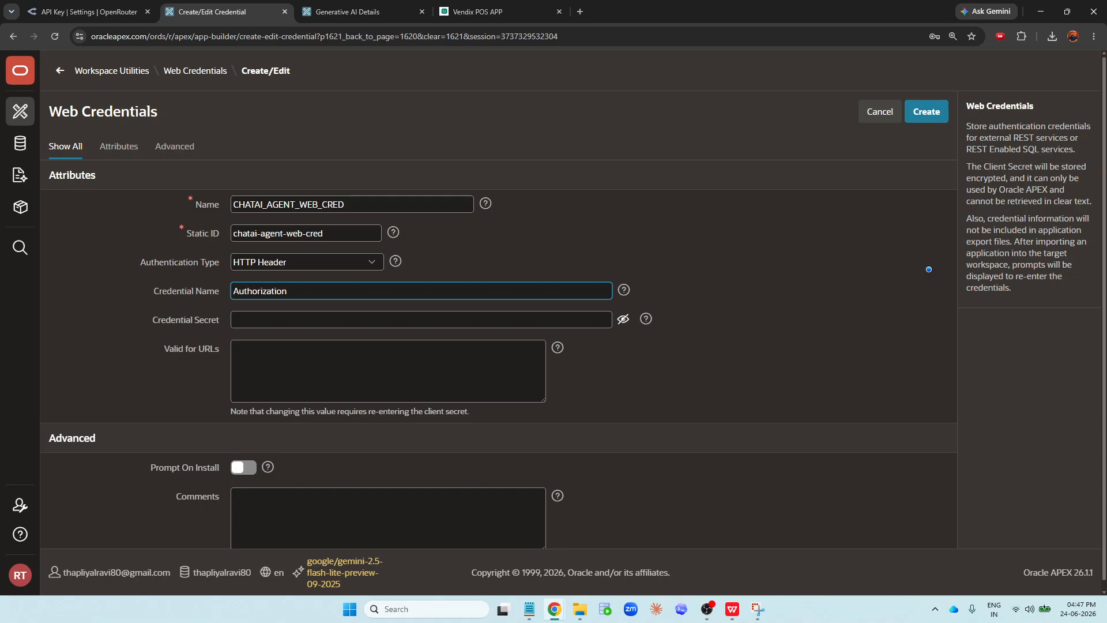
# - Switch to Notepad and close the Now on Medium tab without saving, keeping the API key tab
pyautogui.click(530, 609)
pyautogui.click(111, 11)
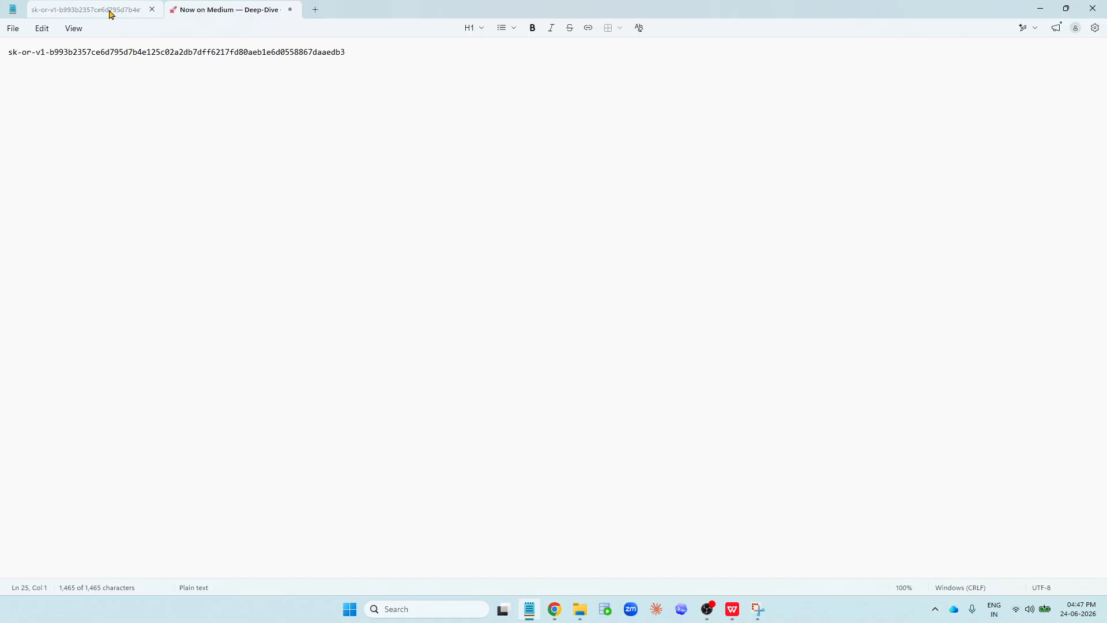
pyautogui.click(290, 10)
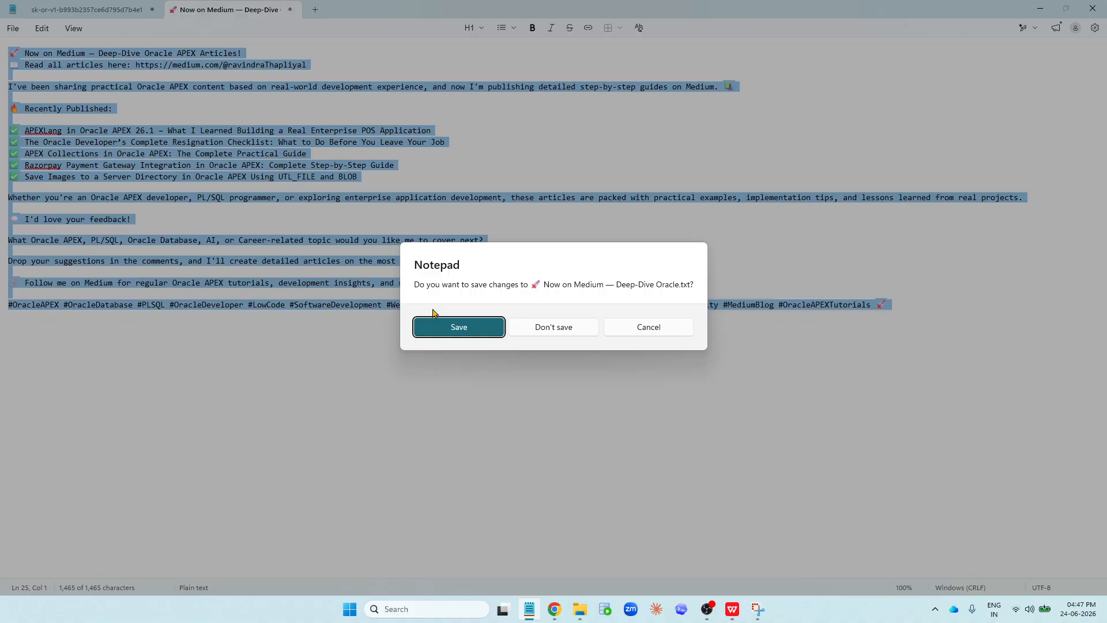
pyautogui.click(537, 327)
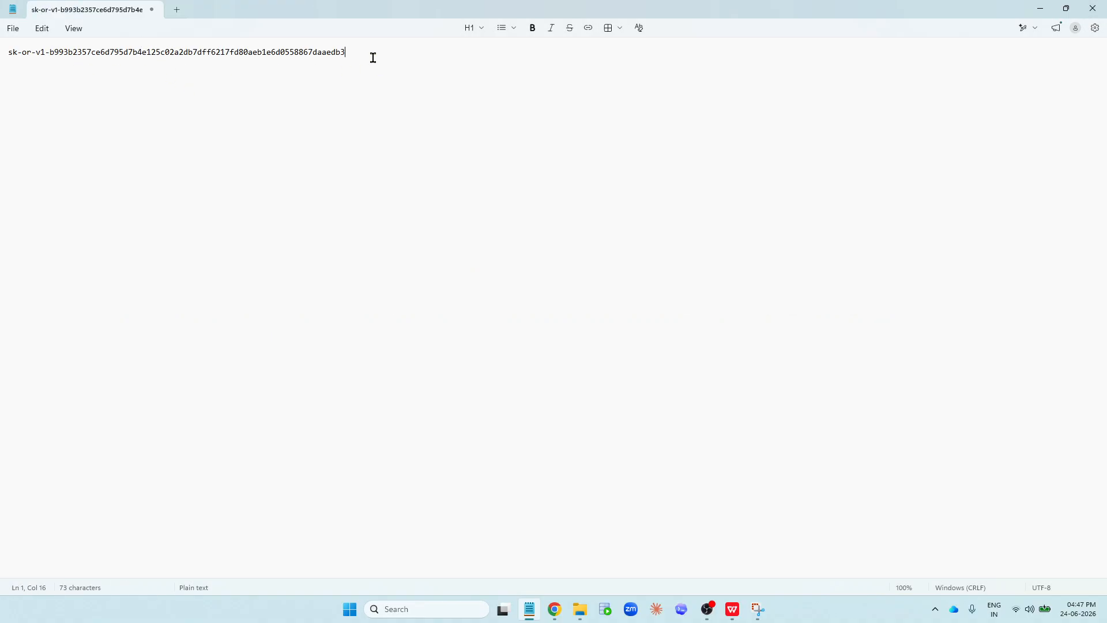
# - Try pasting the copied text in front of the API key in Notepad, then undo the paste
pyautogui.click(10, 52)
pyautogui.hotkey('alt', 'Tab')
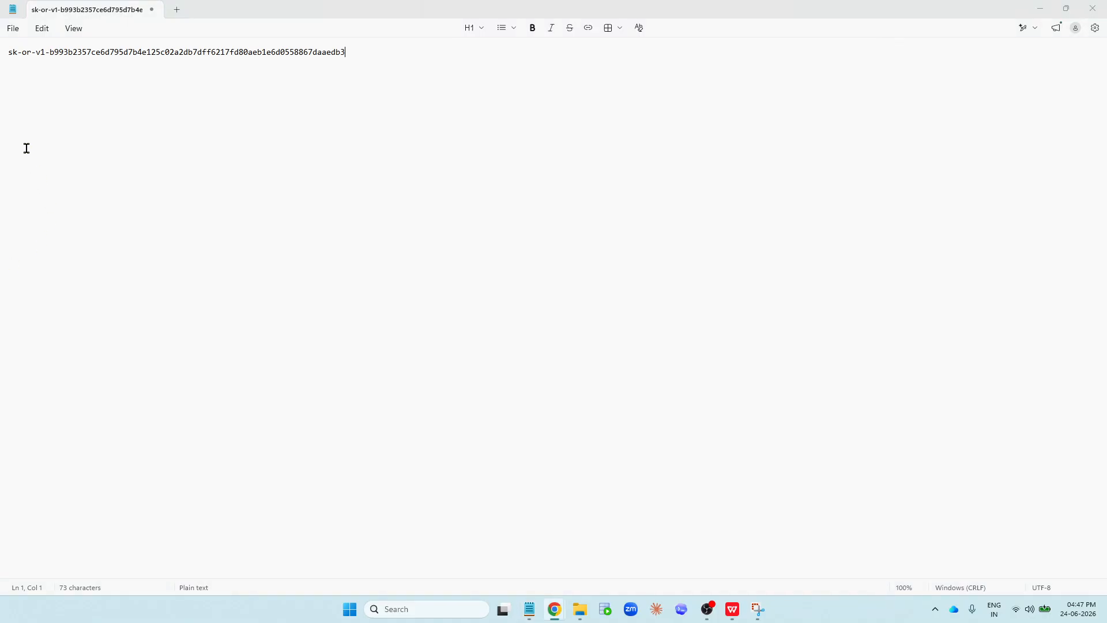
pyautogui.click(12, 52)
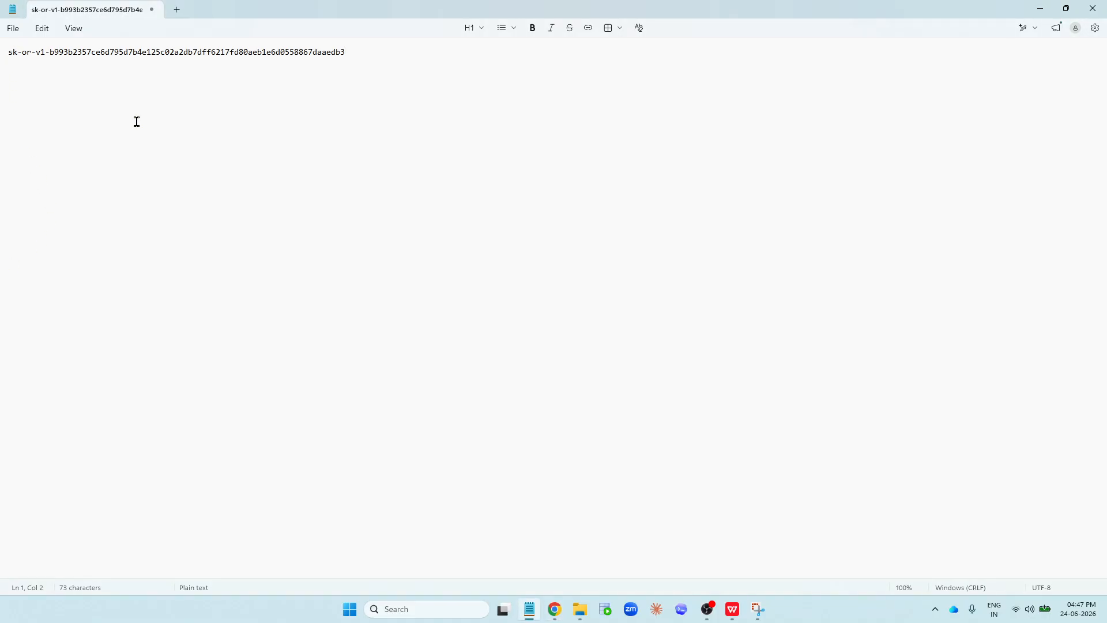
pyautogui.write('Authorization')
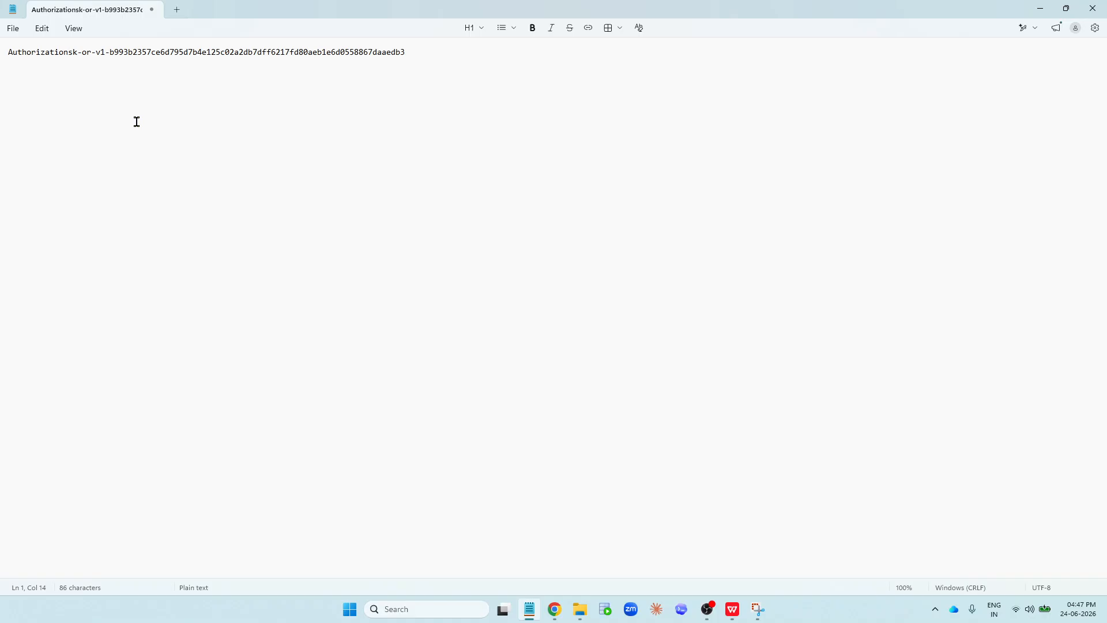
pyautogui.hotkey('ctrl', 'z')
pyautogui.hotkey('alt', 'Tab')
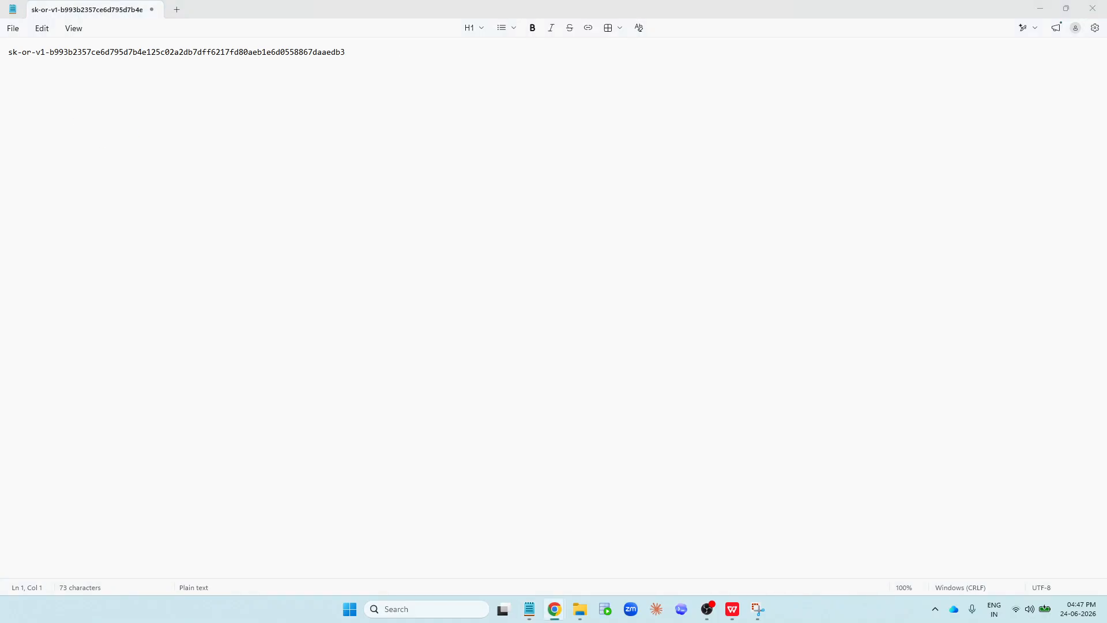
pyautogui.click(12, 52)
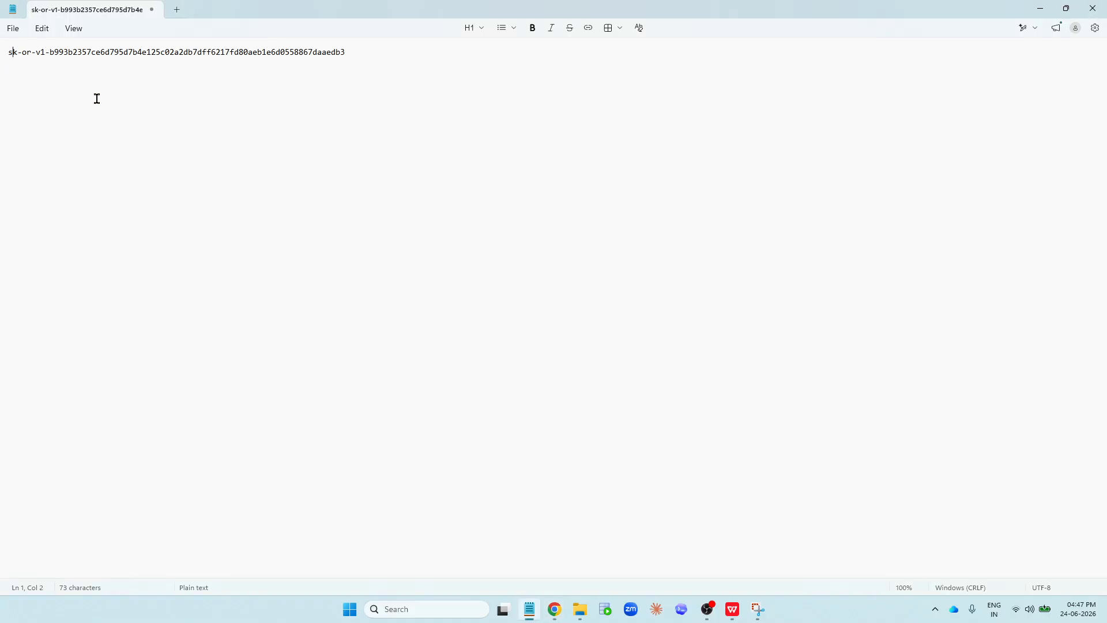
# - Prefix the API key with "Bearer " in Notepad, select the whole line to copy it, and return to the browser
pyautogui.write('Bearer')
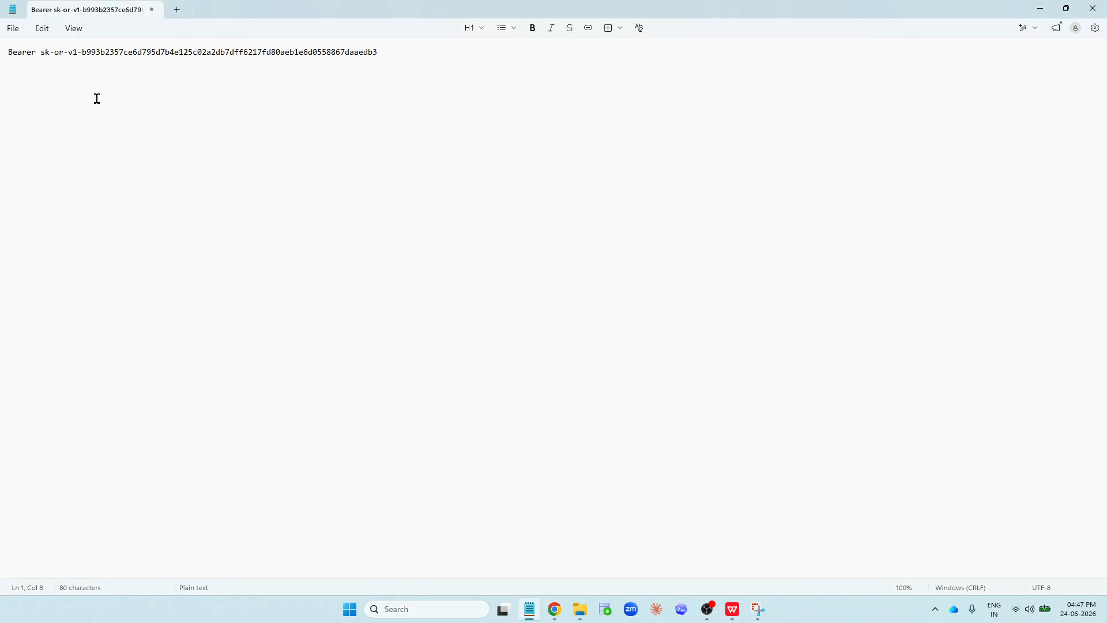
pyautogui.hotkey('ctrl', 'a')
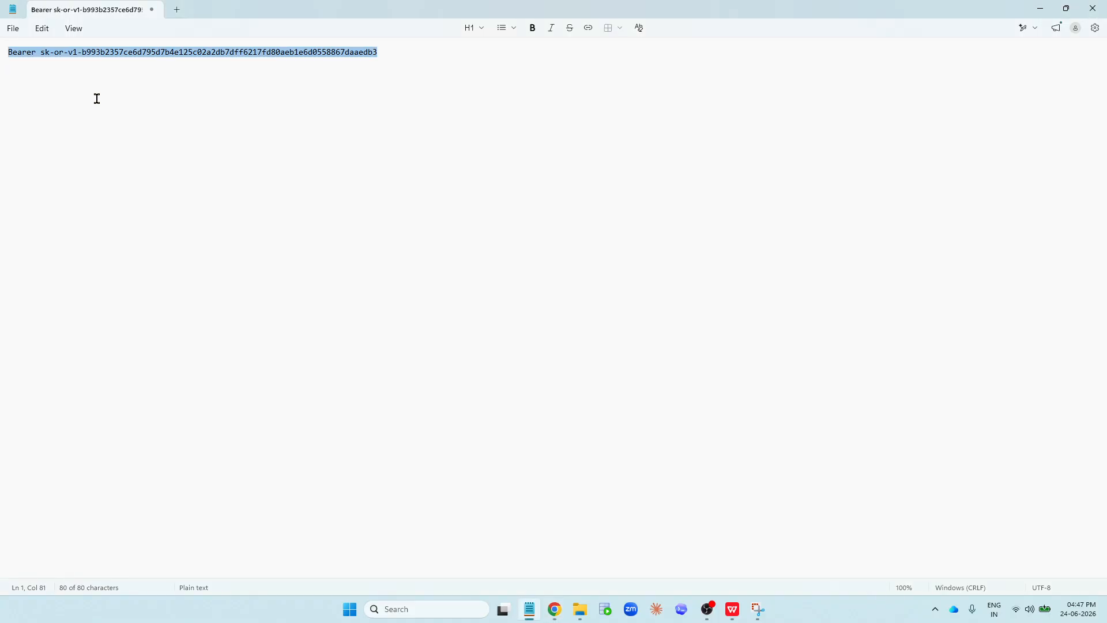
pyautogui.click(1040, 8)
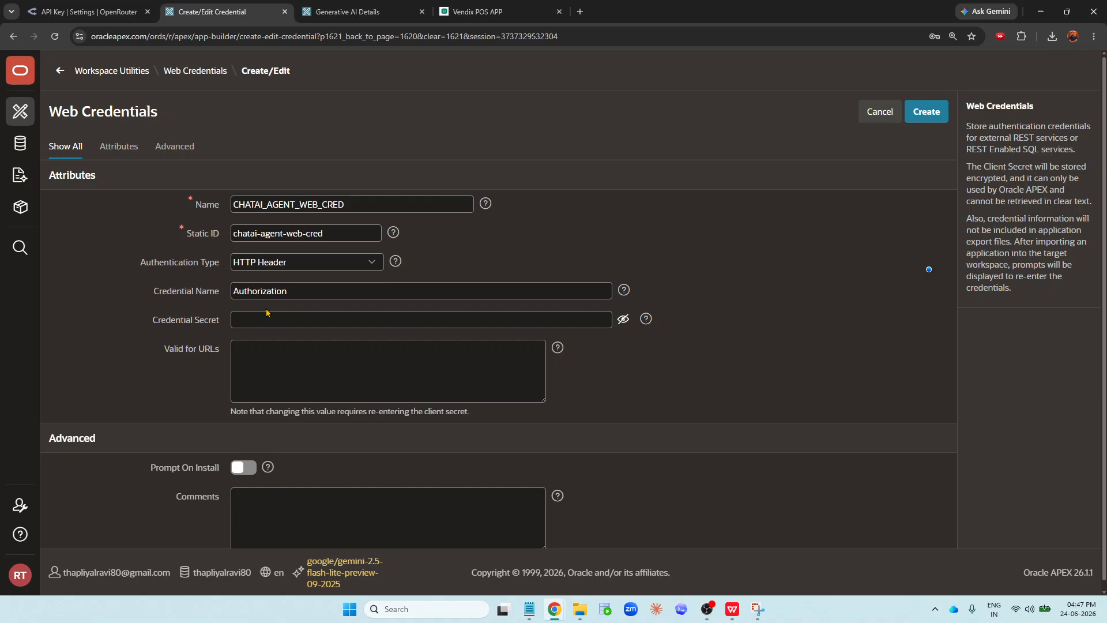
# - Paste the Bearer API key into the Credential Secret field and toggle its visibility to verify it
pyautogui.click(264, 312)
pyautogui.hotkey('ctrl', 'v')
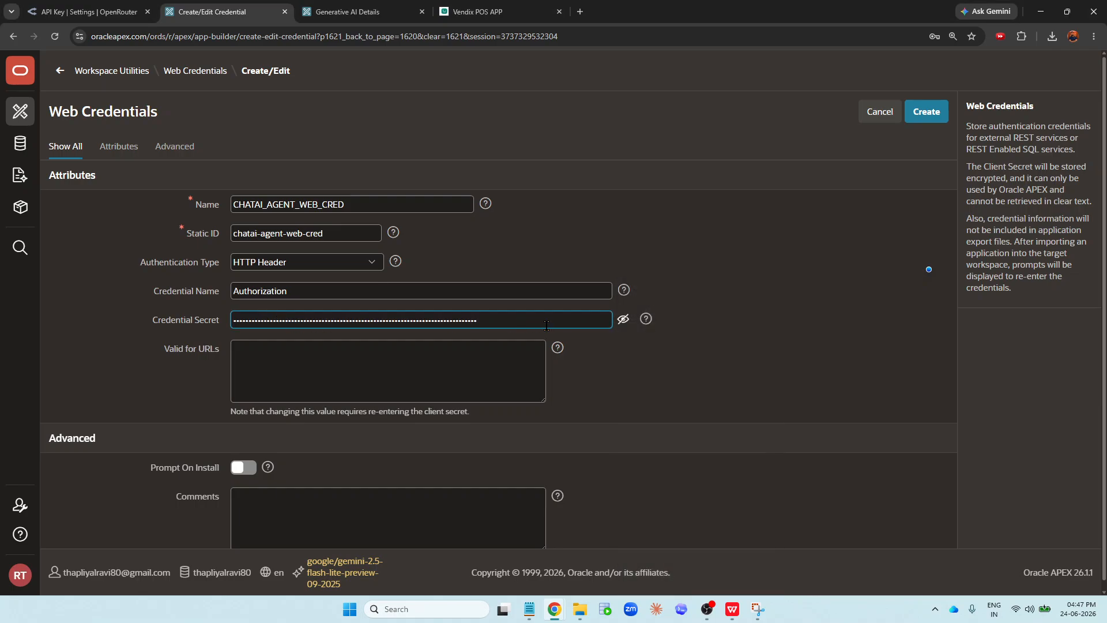
pyautogui.click(622, 322)
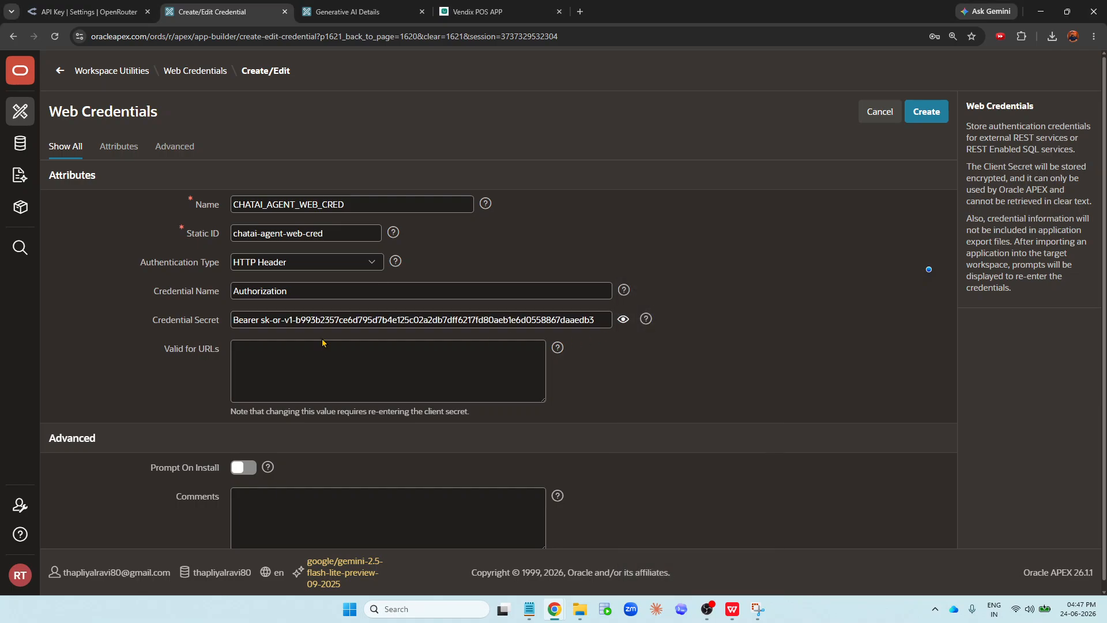
pyautogui.click(622, 320)
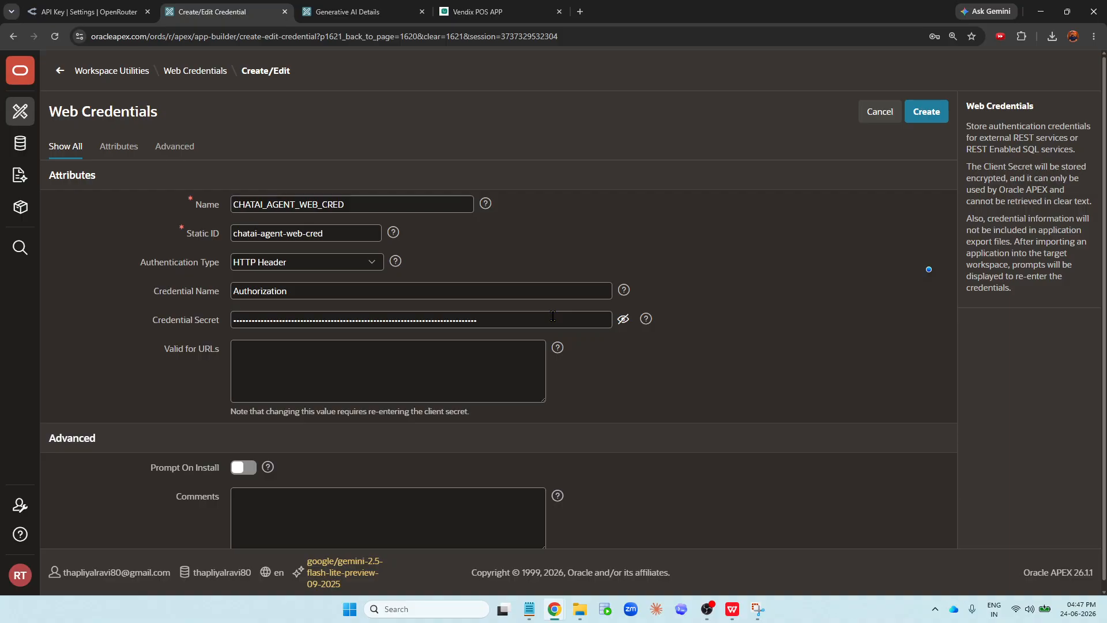
pyautogui.click(623, 318)
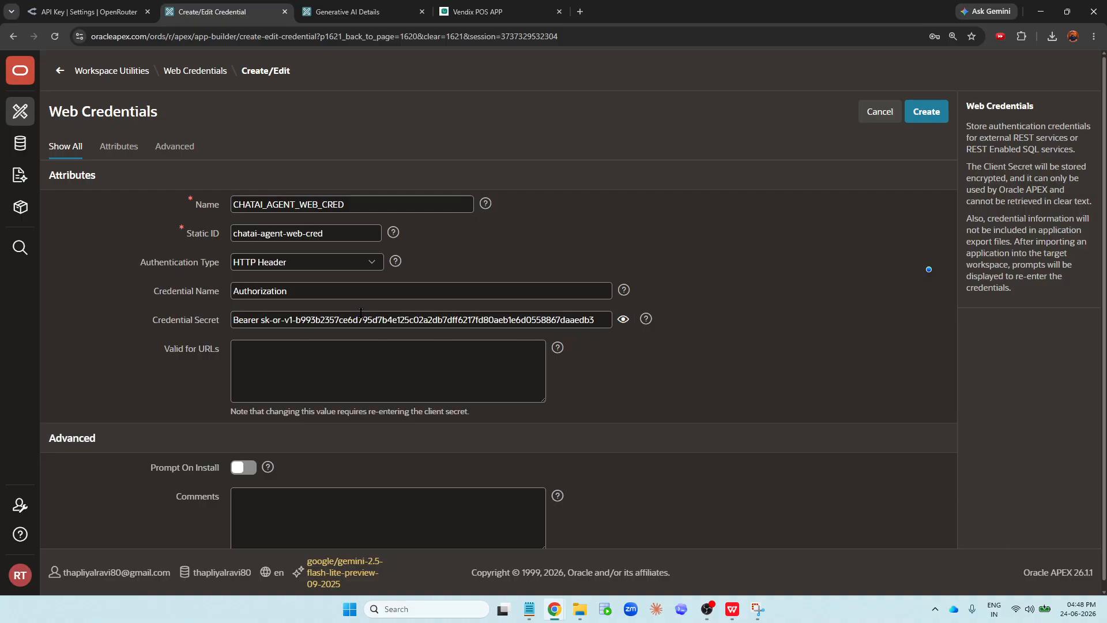
pyautogui.click(591, 322)
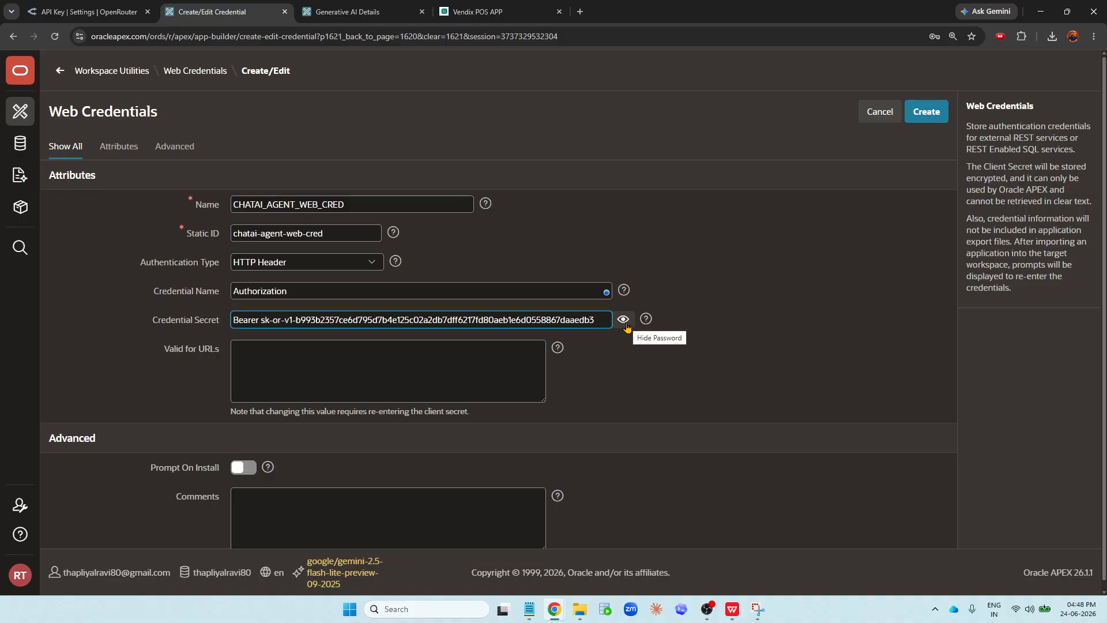
pyautogui.click(625, 323)
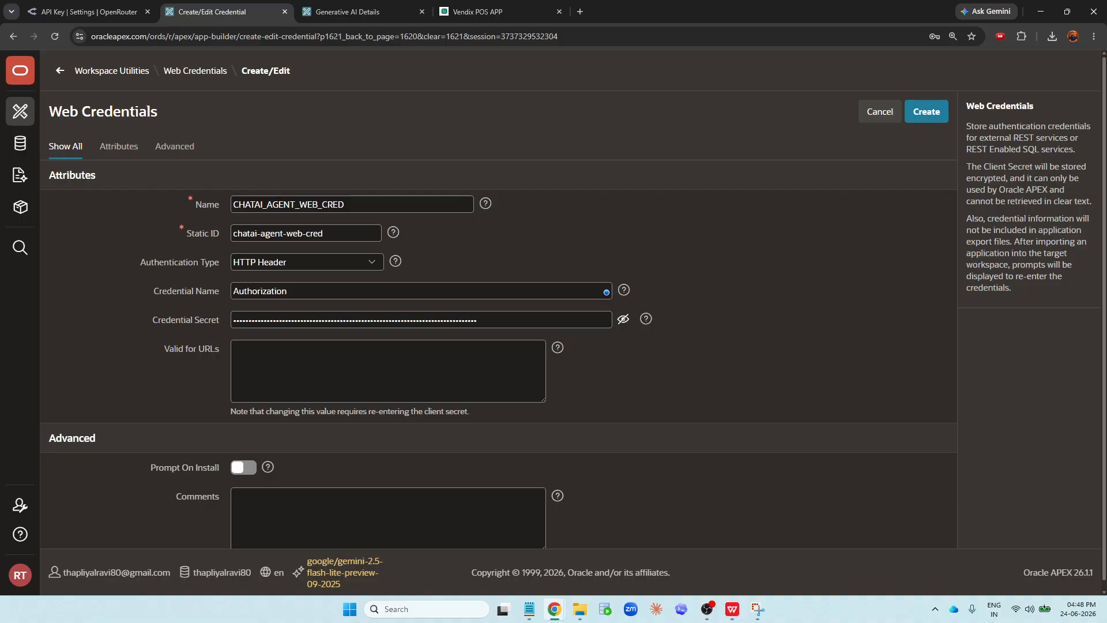
pyautogui.click(277, 361)
pyautogui.write('https://openrouter.ai/api/v1')
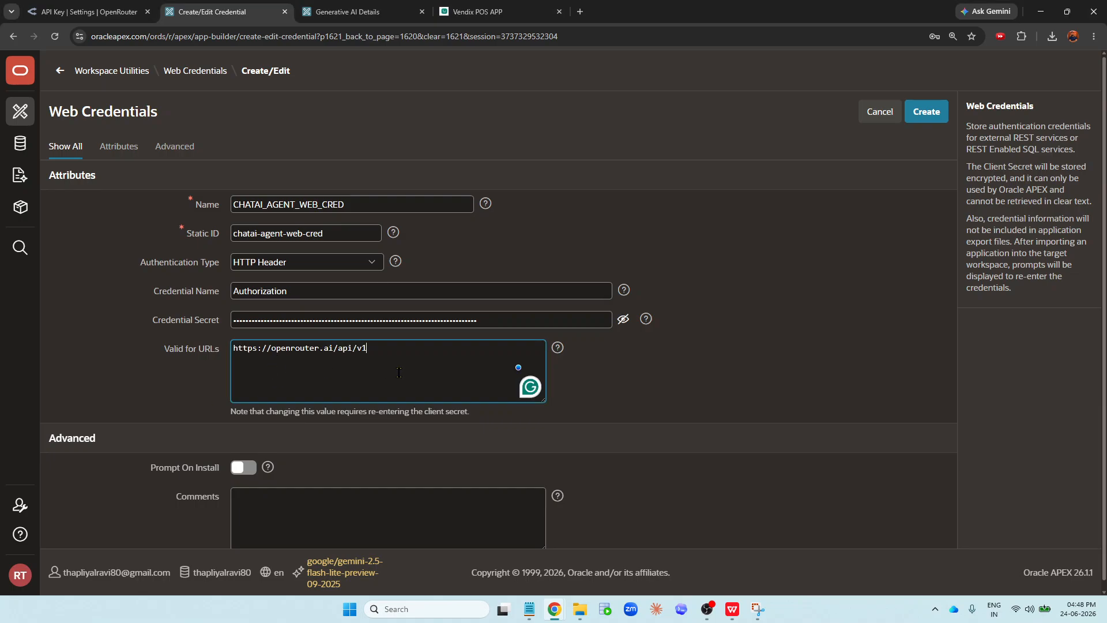
pyautogui.scroll(-1, 369, 353)
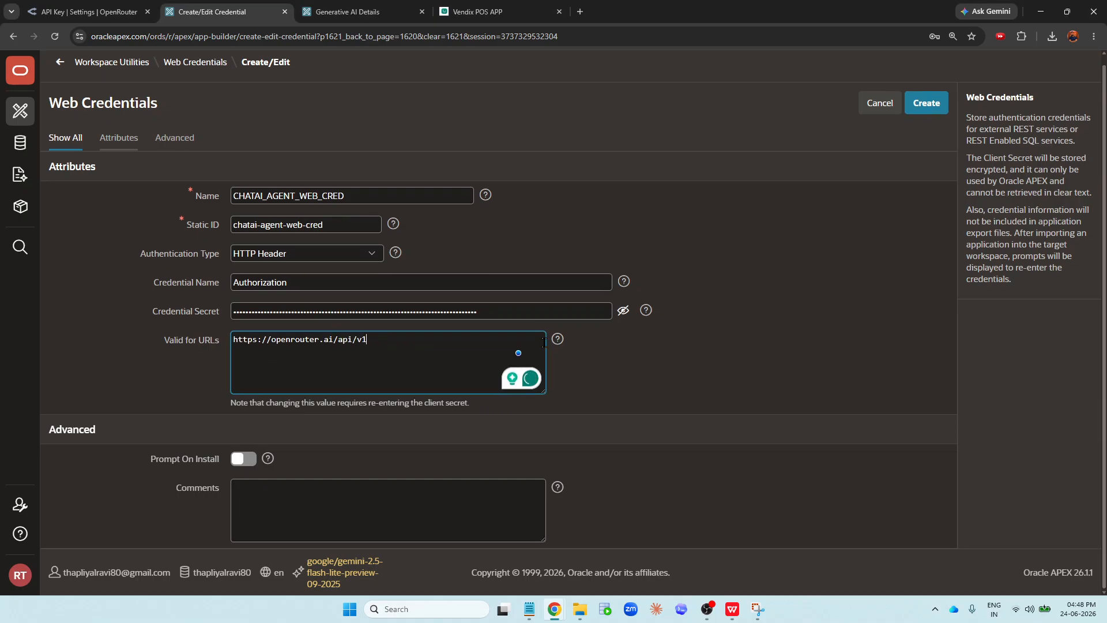
pyautogui.click(561, 347)
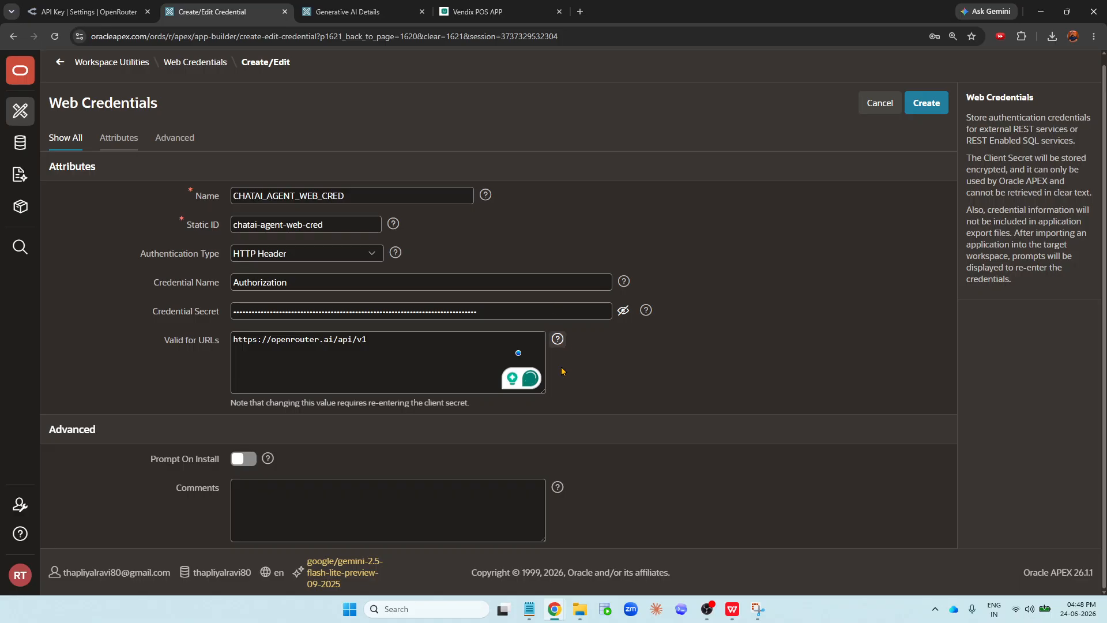
pyautogui.scroll(3, 463, 137)
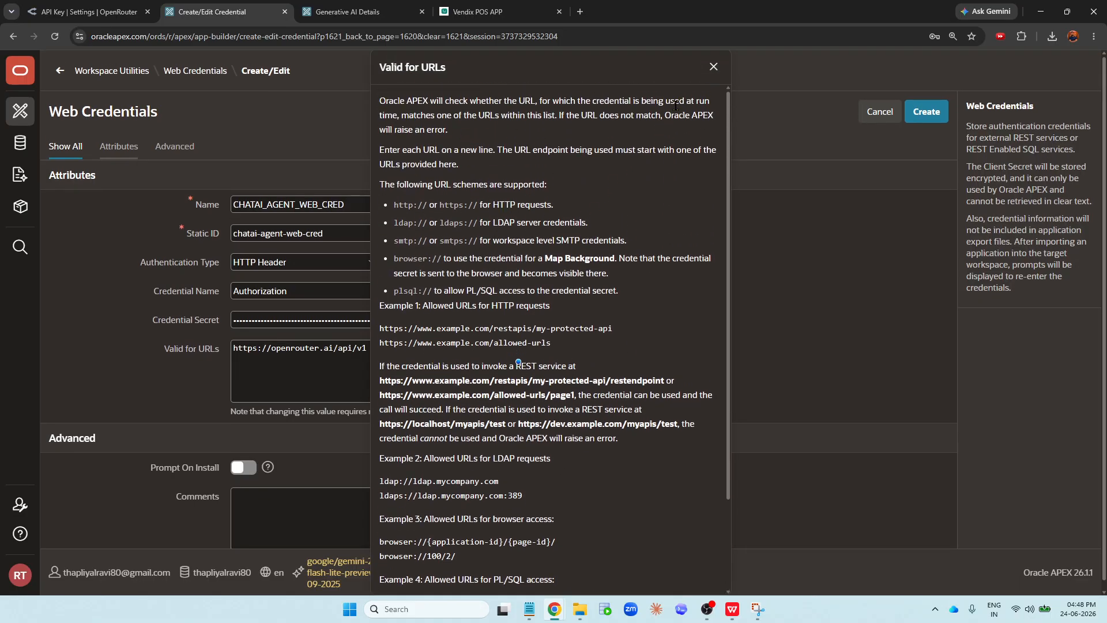
pyautogui.click(713, 67)
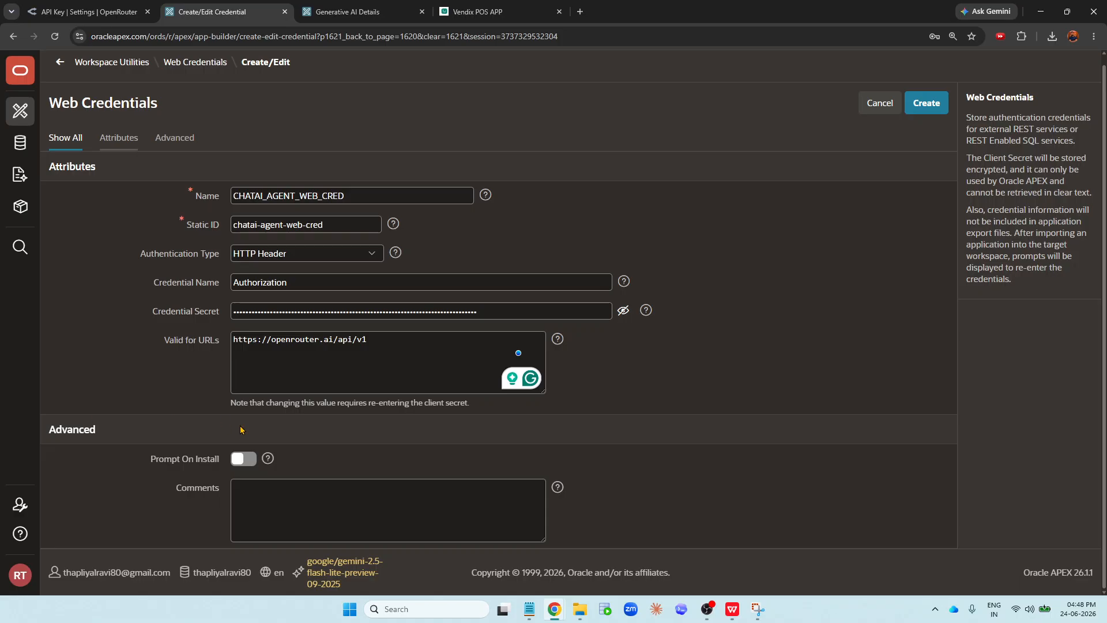
# - Turn on Prompt On Install and read its help text
pyautogui.click(247, 459)
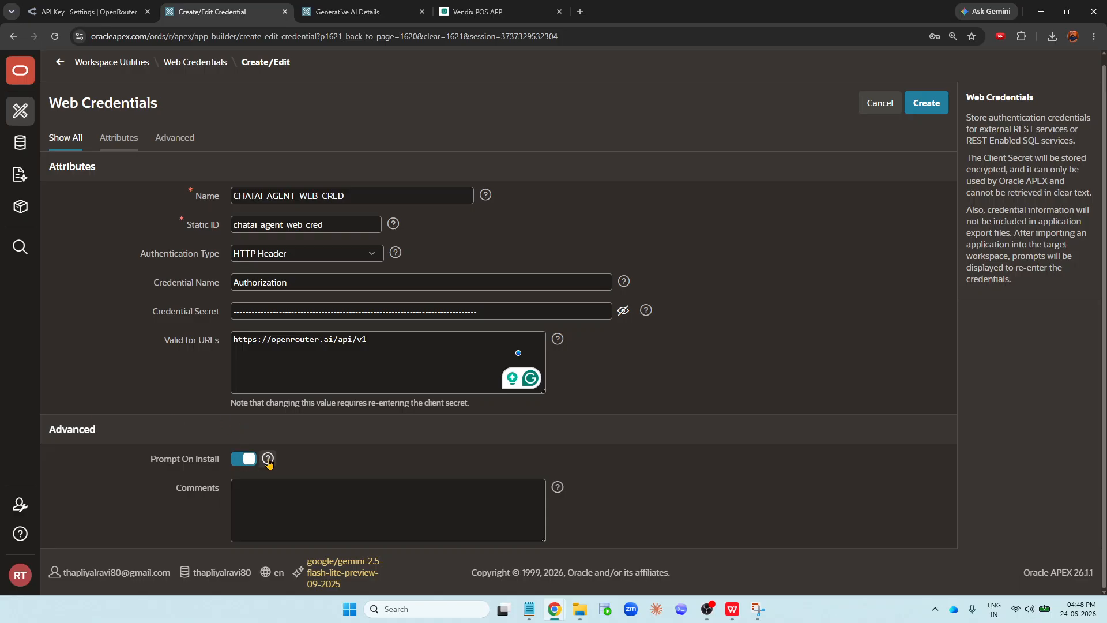
pyautogui.click(267, 459)
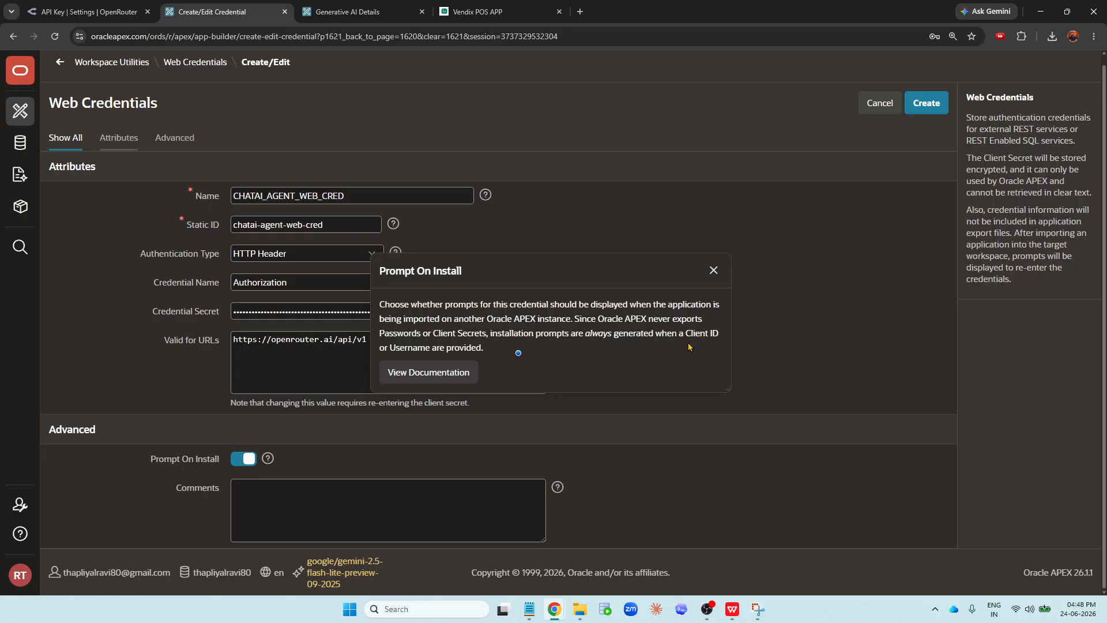
pyautogui.click(714, 270)
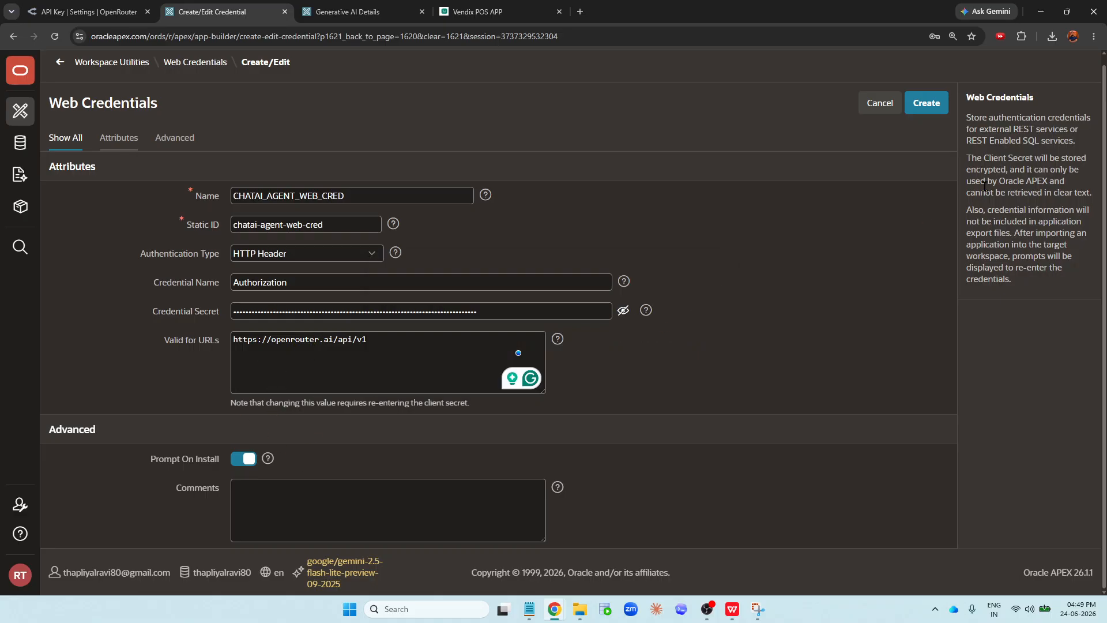
# - Create the web credential and decline the browser's offer to save the password
pyautogui.click(928, 104)
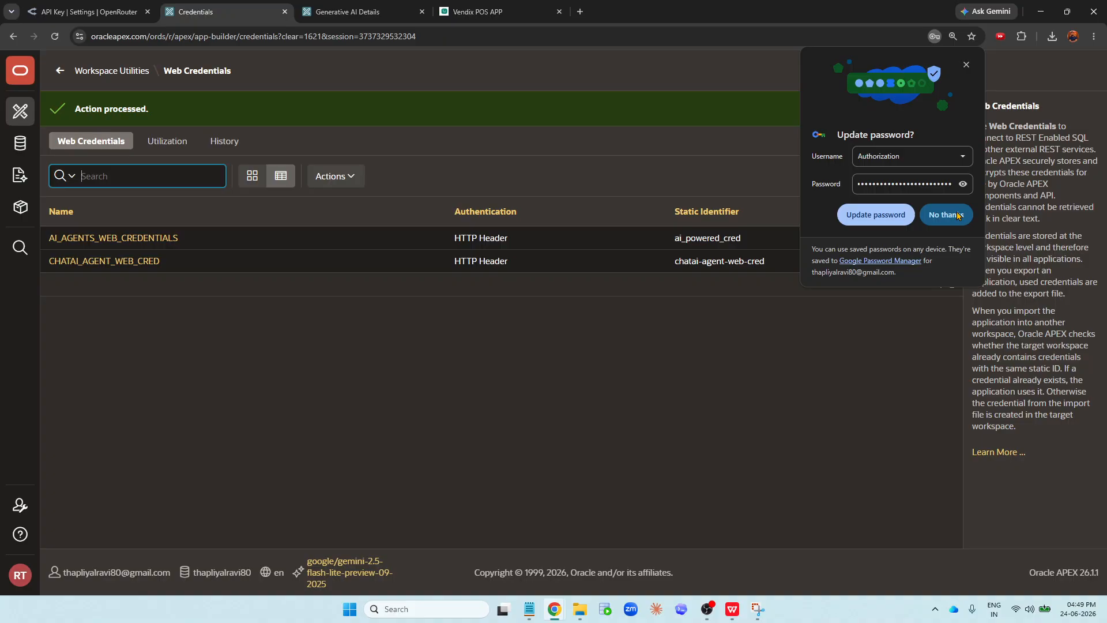
pyautogui.click(958, 215)
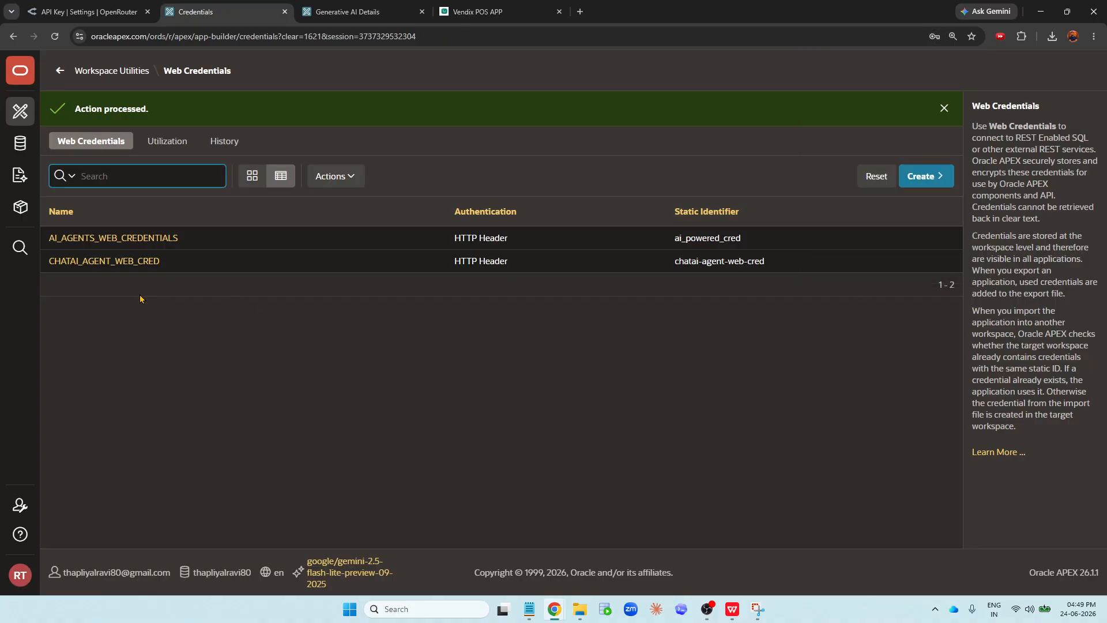
pyautogui.click(119, 262)
pyautogui.hotkey('alt', 'Tab')
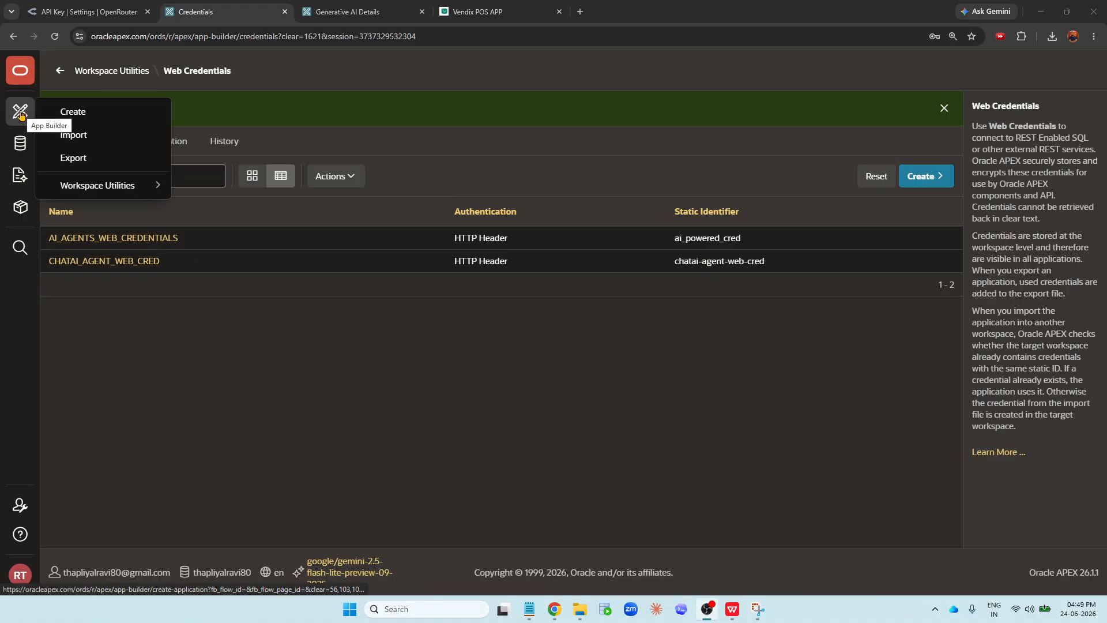
pyautogui.moveTo(47, 262); pyautogui.dragTo(165, 261)
pyautogui.click(129, 308)
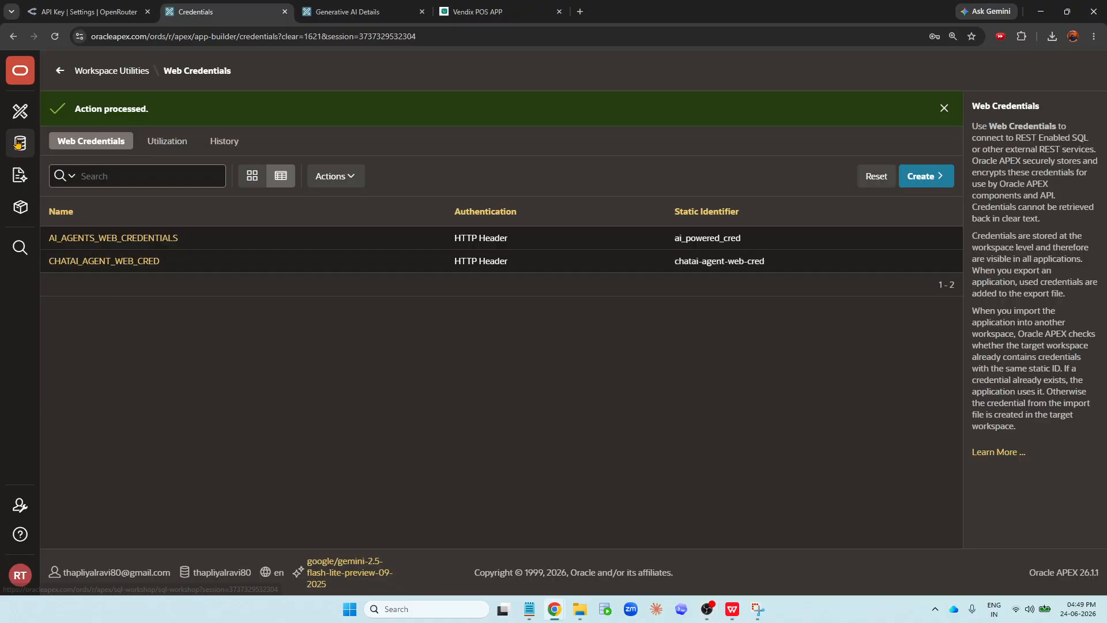
# - Open Workspace Utilities from the App Builder menu
pyautogui.moveTo(21, 110)
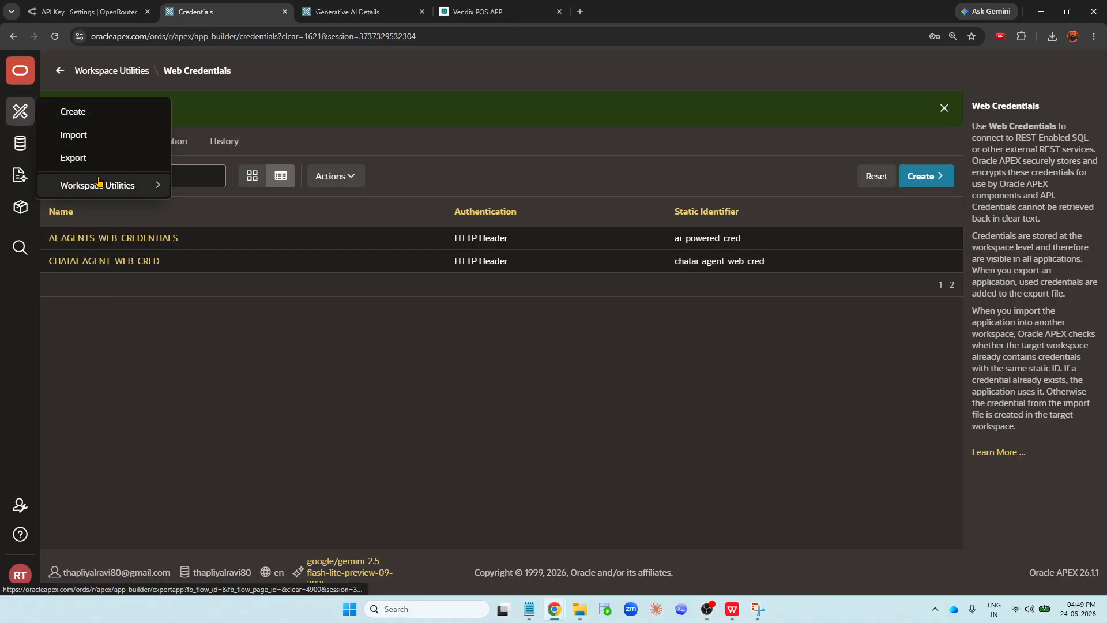
pyautogui.moveTo(89, 188)
pyautogui.click(237, 191)
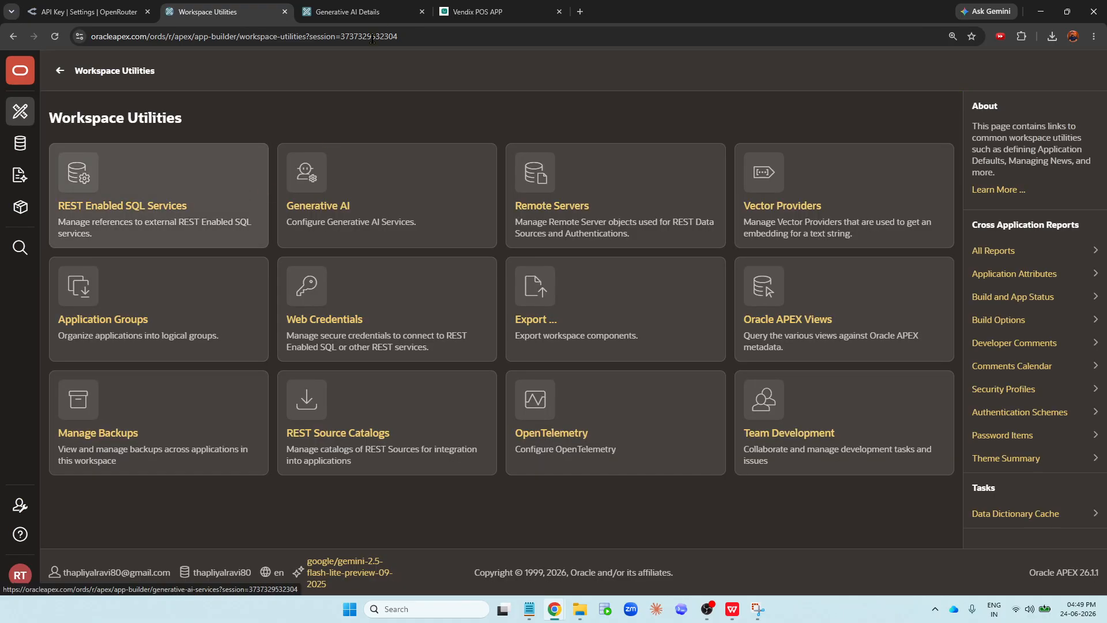
# - Close the old Generative AI Details tab and open the Generative AI Services page
pyautogui.click(422, 12)
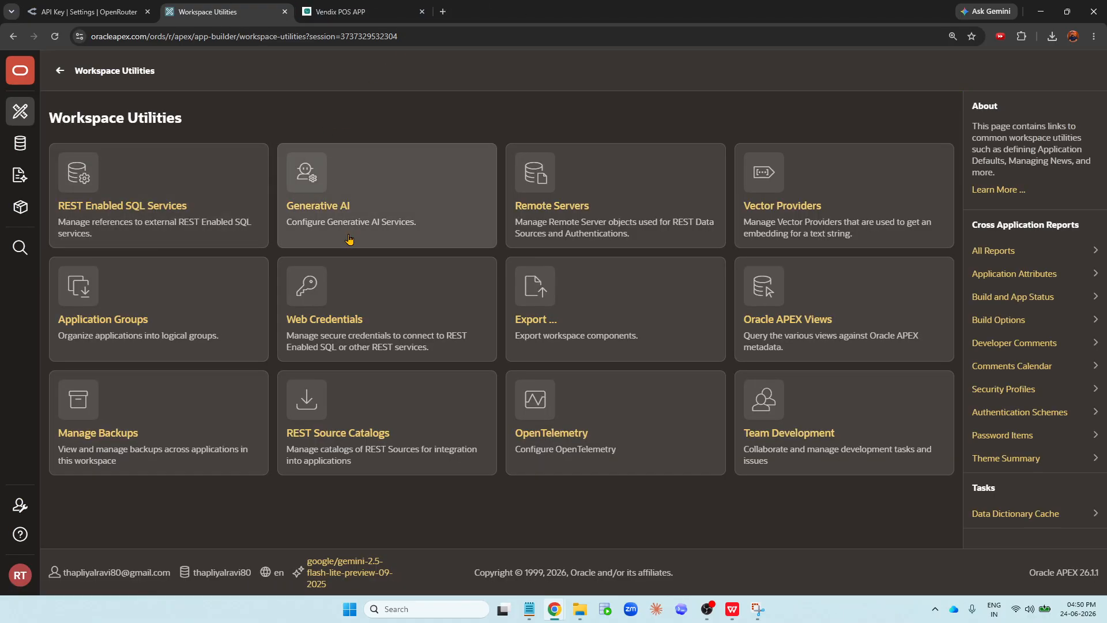
pyautogui.click(355, 196)
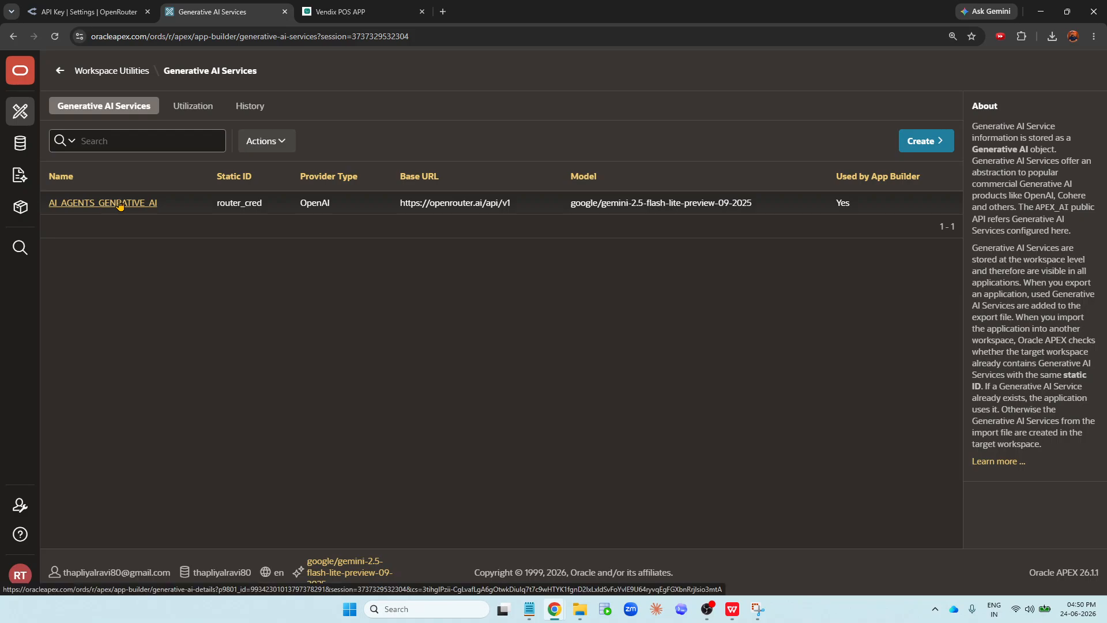
pyautogui.rightClick(213, 4)
pyautogui.click(274, 106)
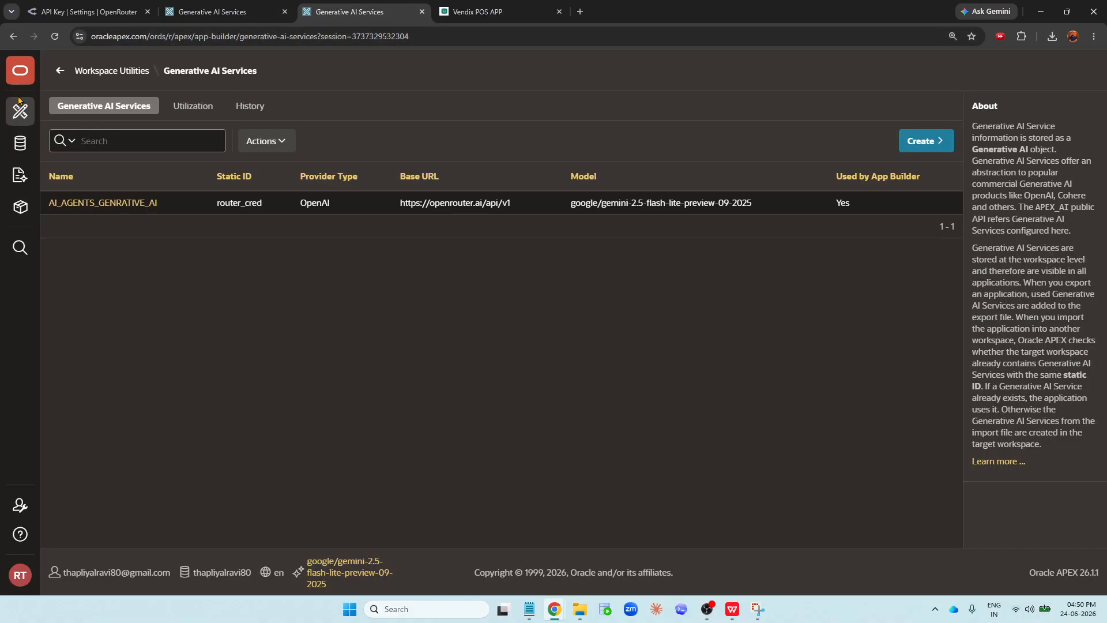
pyautogui.click(20, 114)
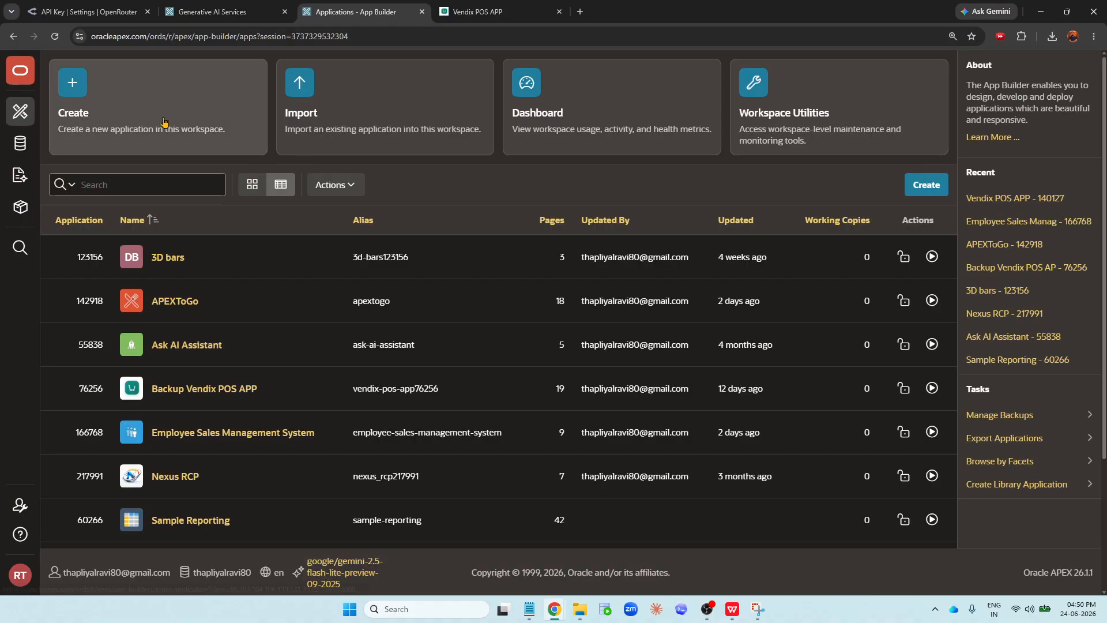
pyautogui.click(134, 101)
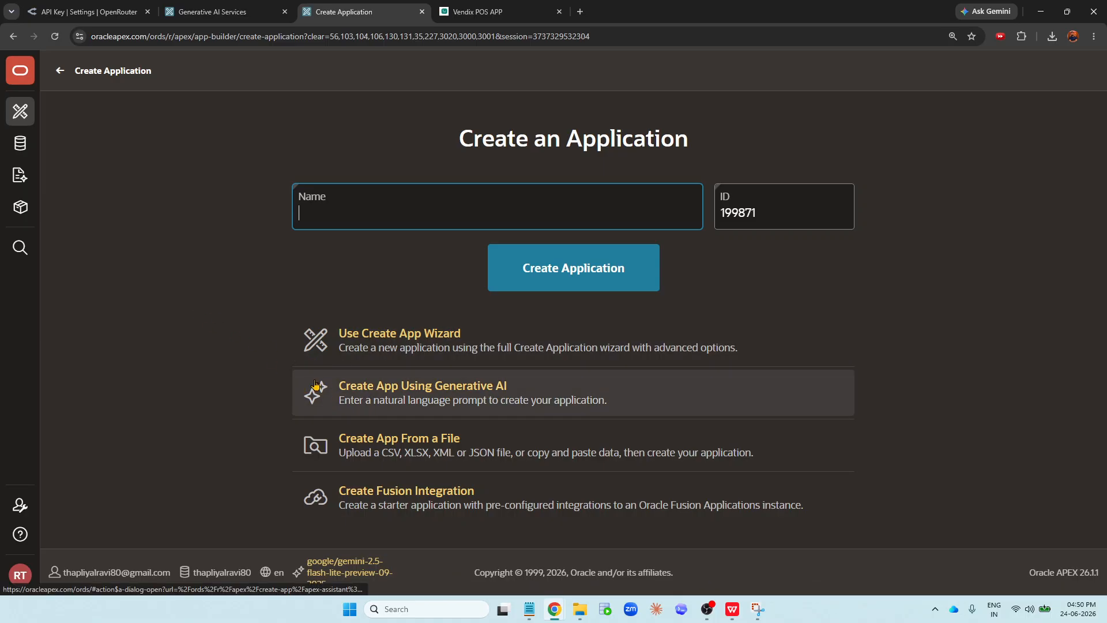
pyautogui.click(422, 11)
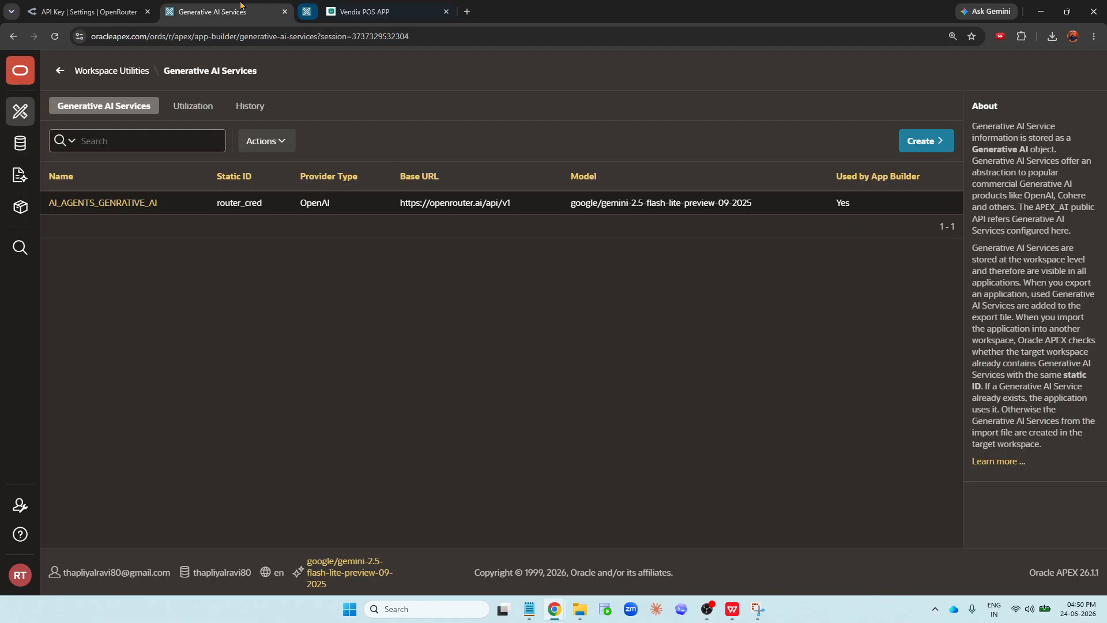
# - Open the AI_AGENTS_GENRATIVE_AI service details and check the Vendix POS APP assistant tab
pyautogui.click(130, 202)
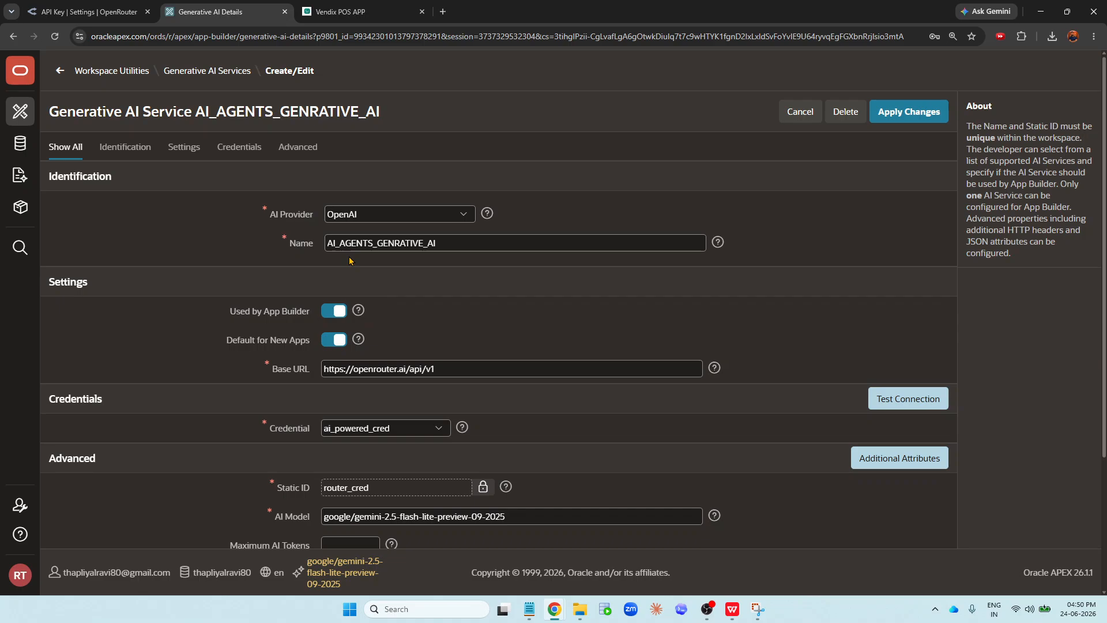
pyautogui.click(349, 7)
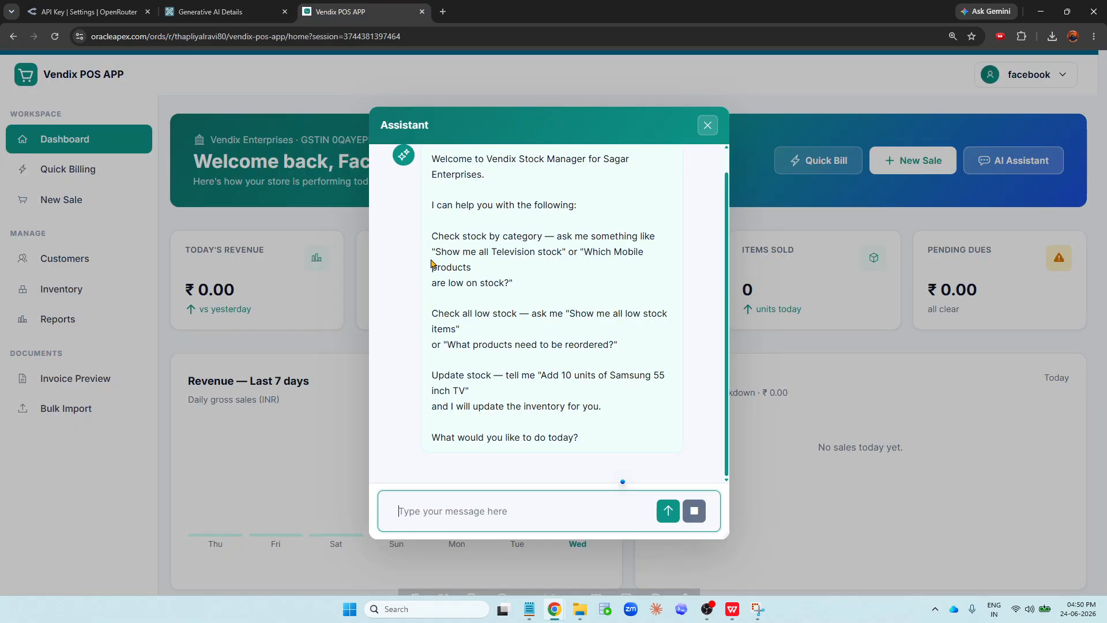
pyautogui.click(228, 12)
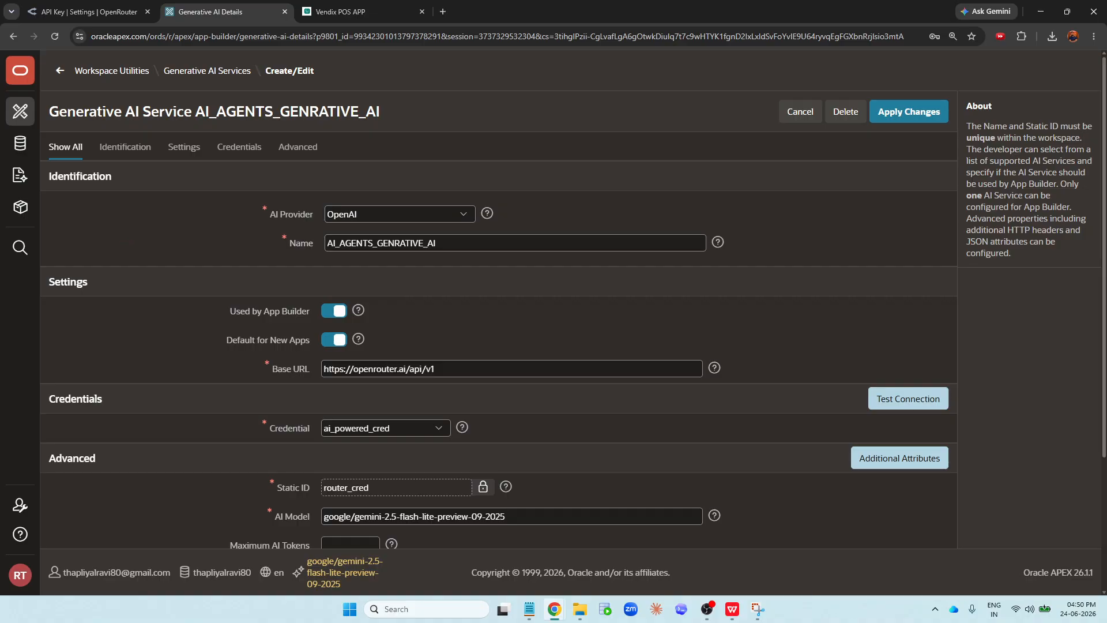
# - Review the AI Provider options and read the AI Provider help text
pyautogui.click(371, 215)
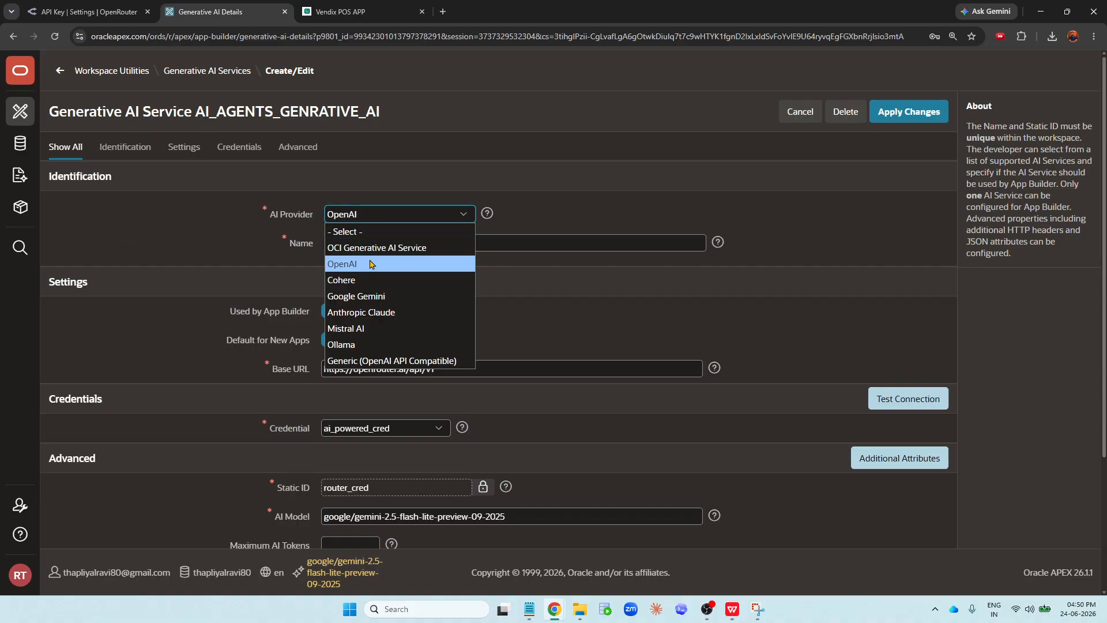
pyautogui.click(483, 215)
pyautogui.click(483, 215)
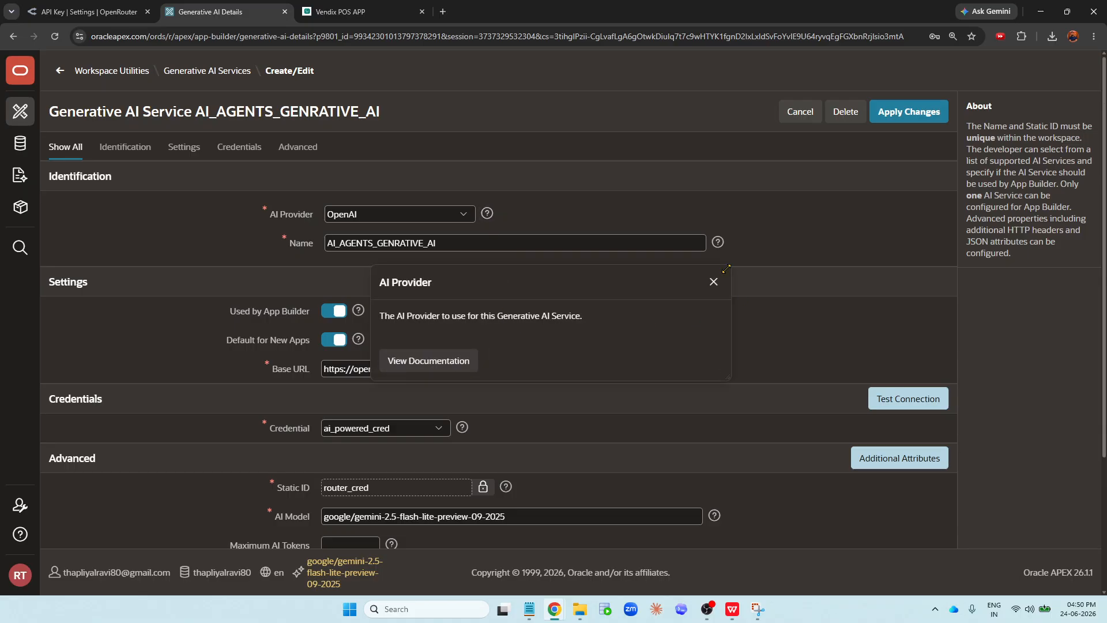
pyautogui.click(714, 282)
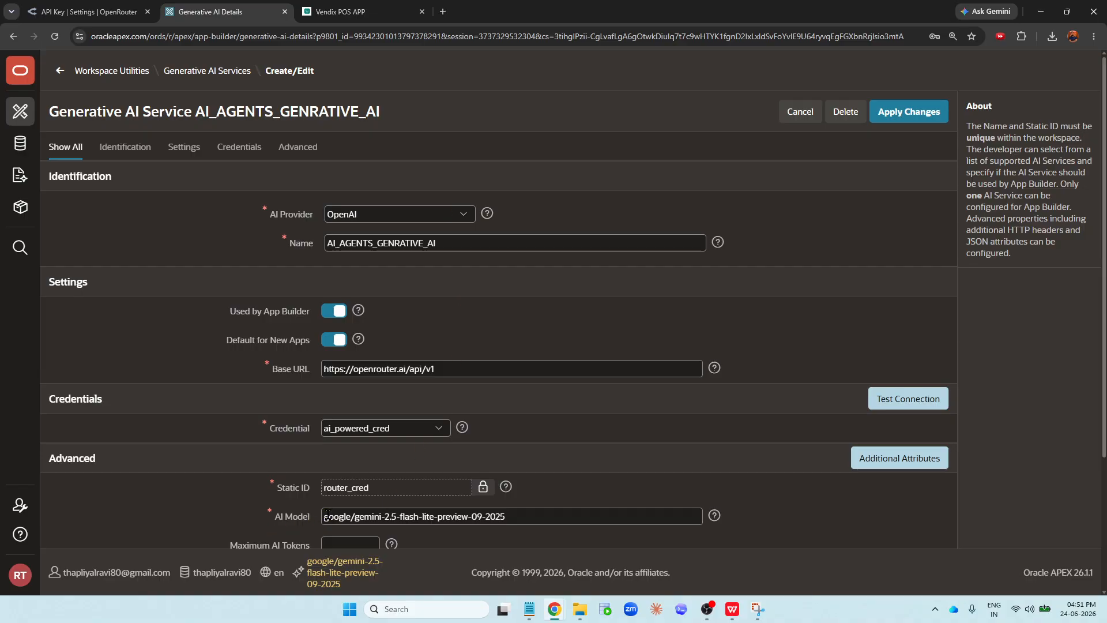
# - Examine the existing service's AI model, name, base URL and credential settings
pyautogui.moveTo(324, 516); pyautogui.dragTo(394, 516)
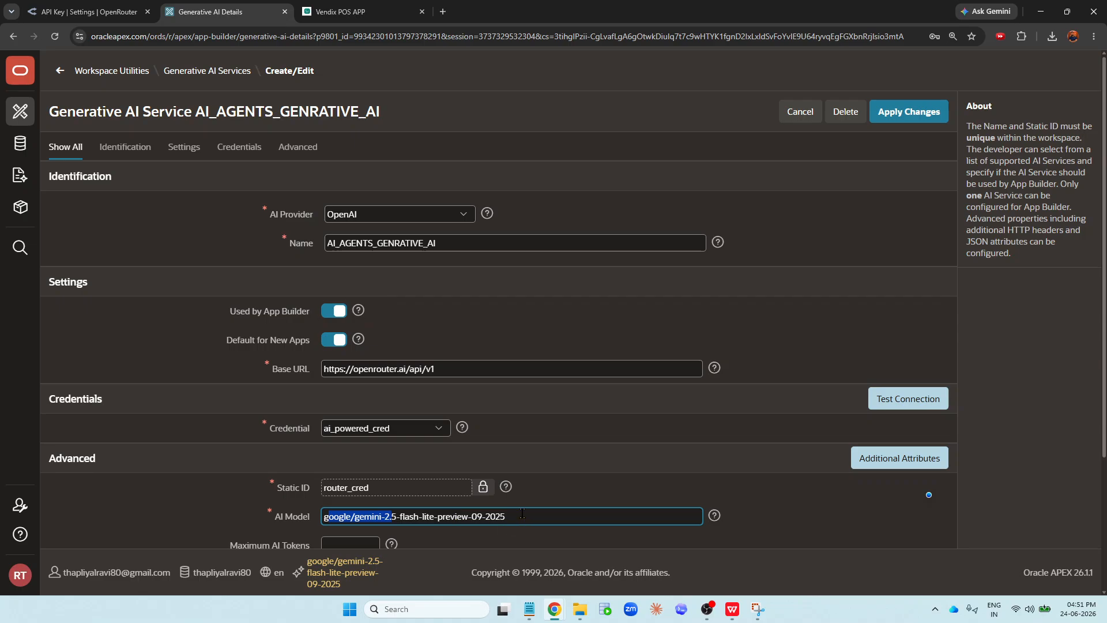
pyautogui.click(372, 218)
pyautogui.click(375, 222)
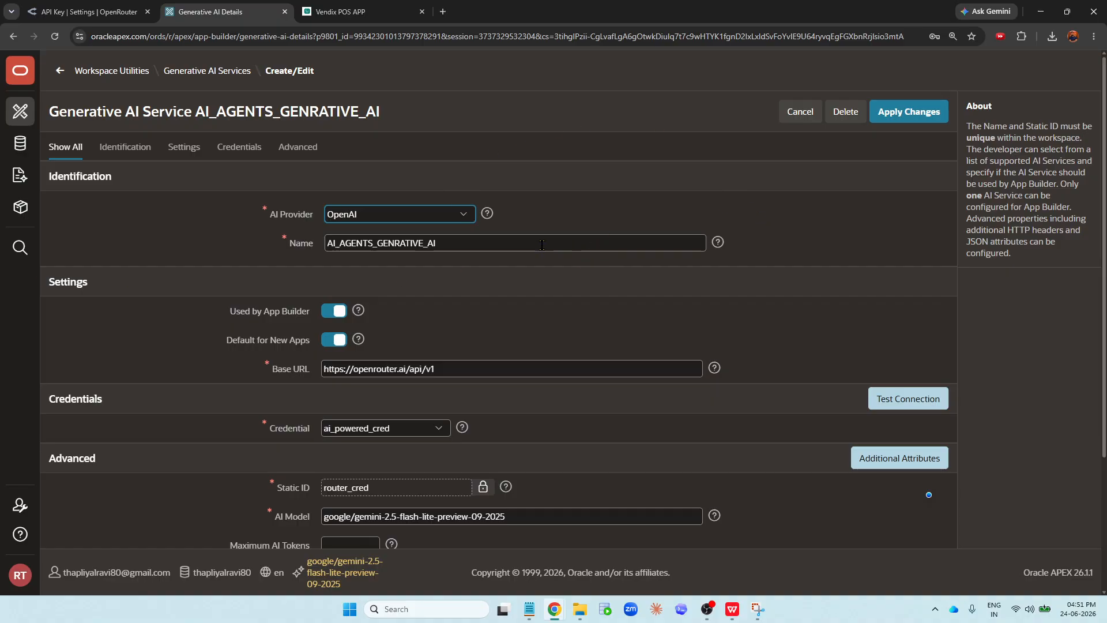
pyautogui.moveTo(550, 248); pyautogui.dragTo(258, 251)
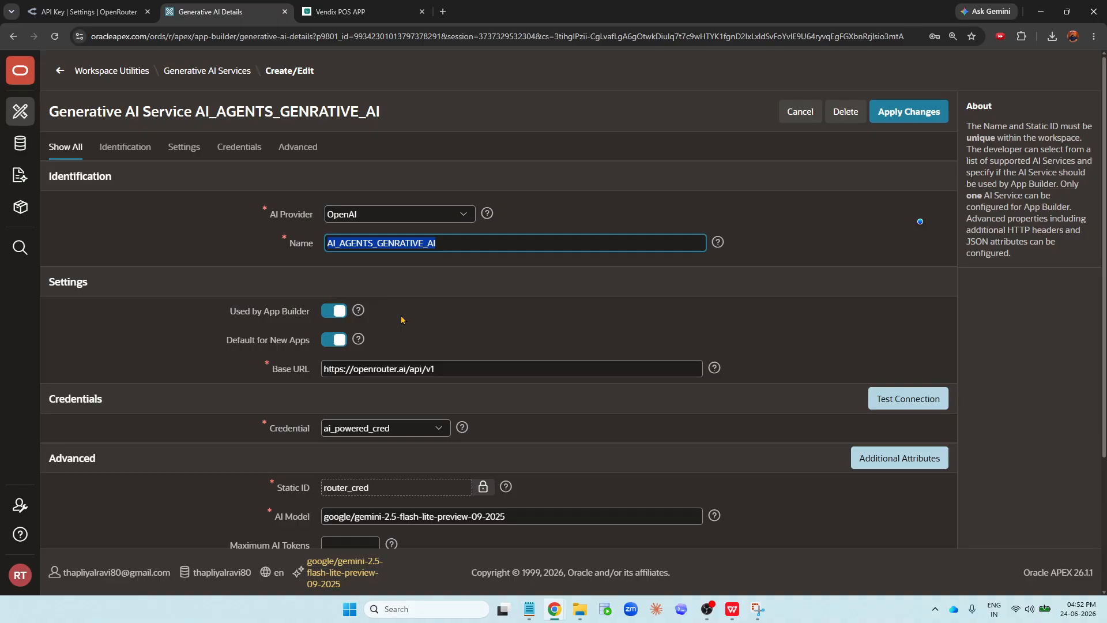
pyautogui.scroll(-1, 401, 320)
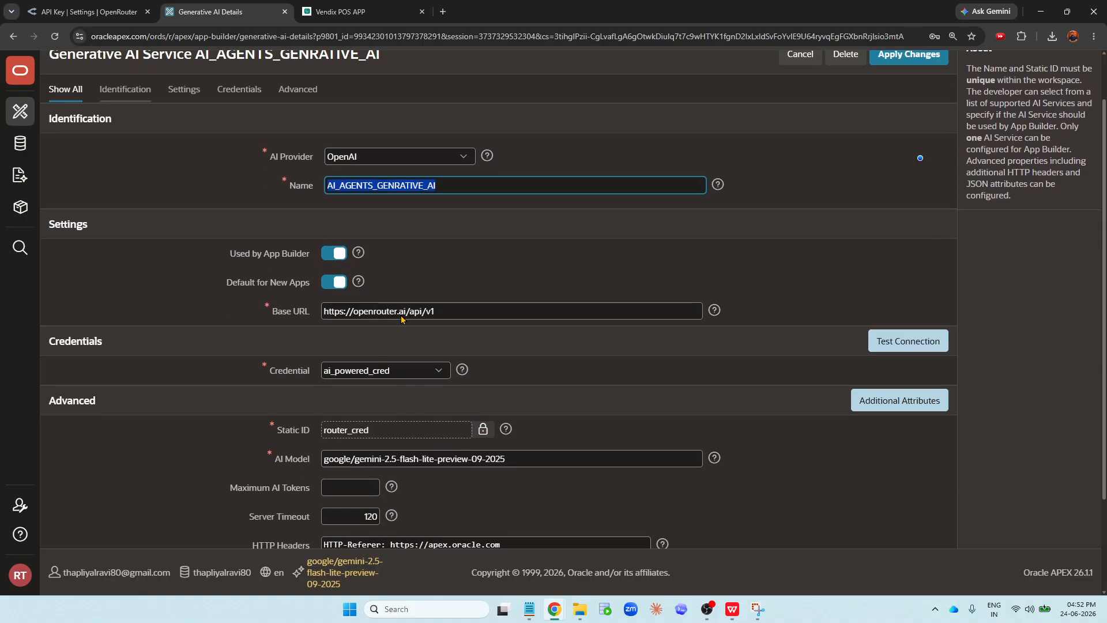
pyautogui.click(441, 312)
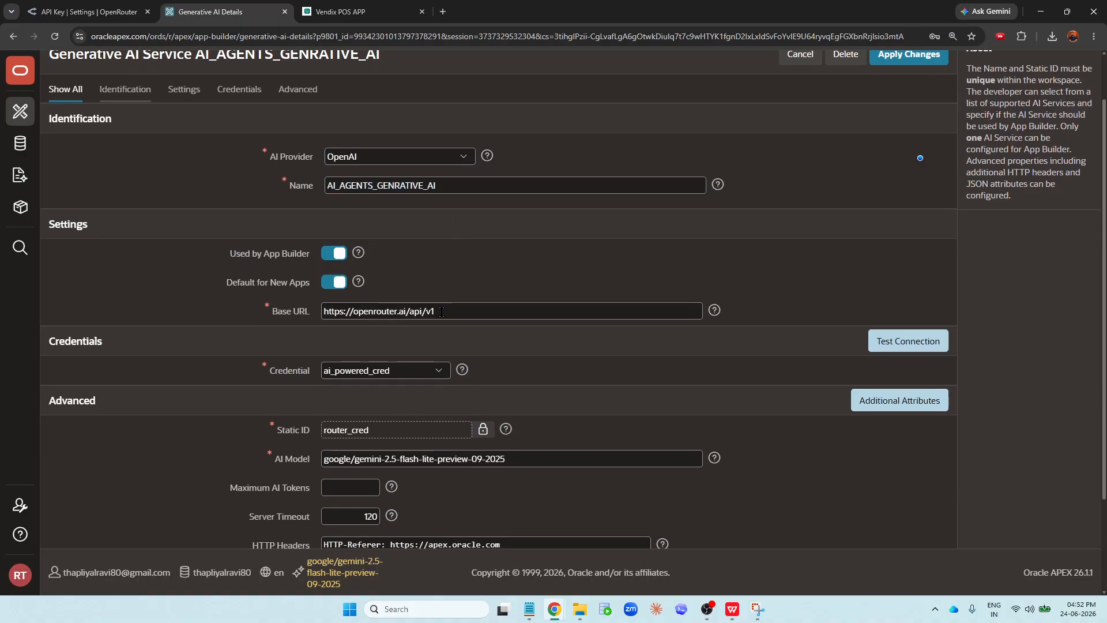
pyautogui.moveTo(457, 312); pyautogui.dragTo(307, 315)
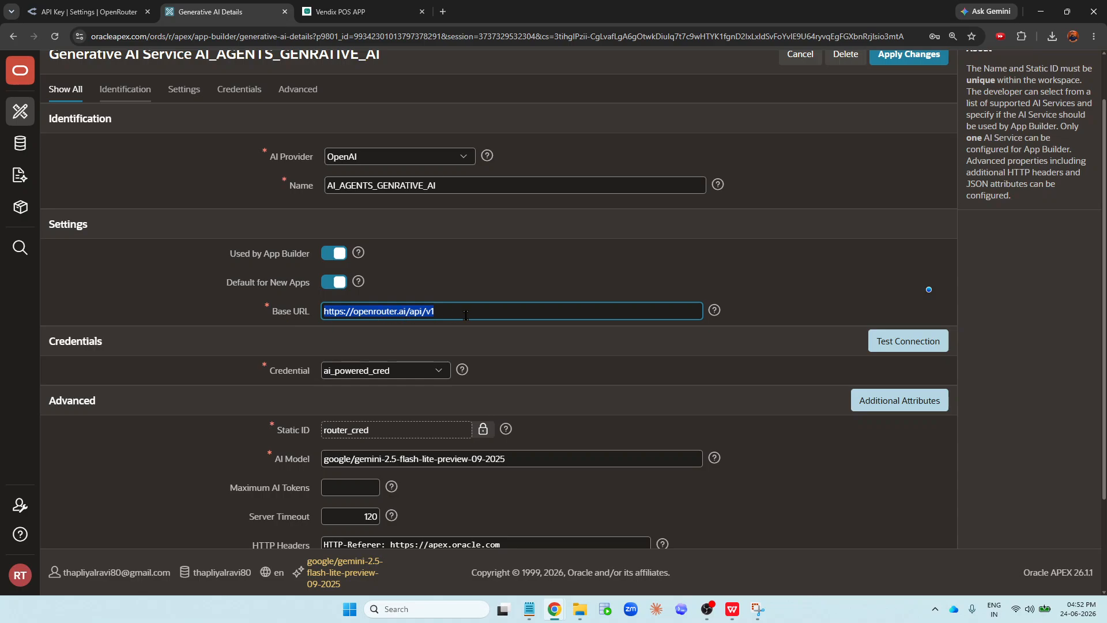
pyautogui.click(405, 370)
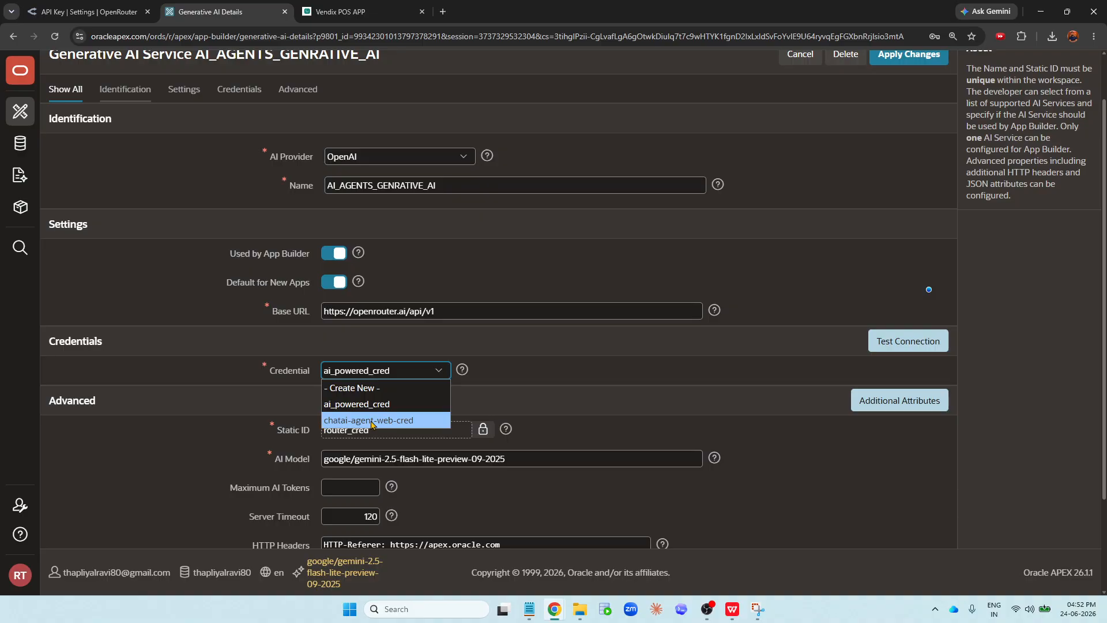
pyautogui.click(502, 356)
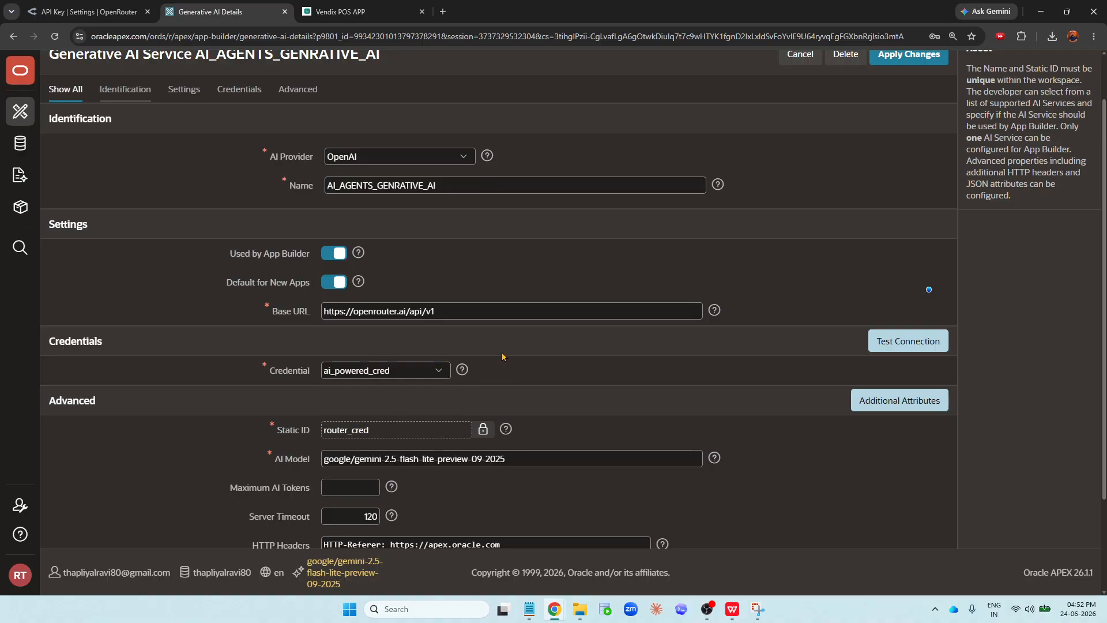
# - Select the existing service's AI model and read the Maximum AI Tokens help
pyautogui.scroll(-1, 502, 356)
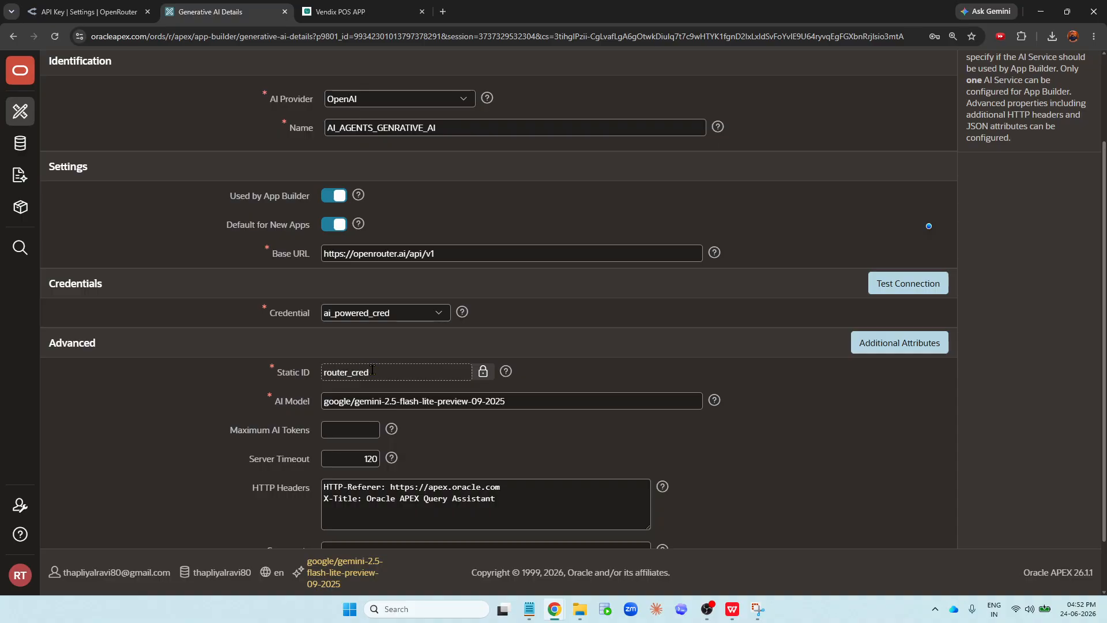
pyautogui.scroll(1, 372, 370)
pyautogui.scroll(-1, 380, 378)
pyautogui.moveTo(519, 401); pyautogui.dragTo(309, 406)
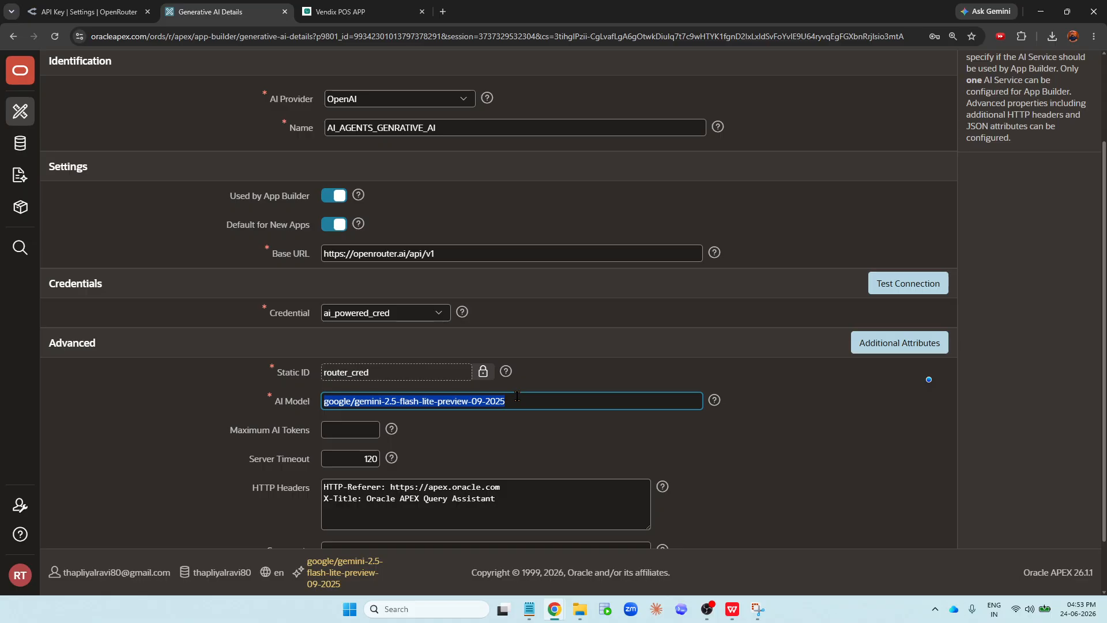
pyautogui.scroll(-1, 517, 396)
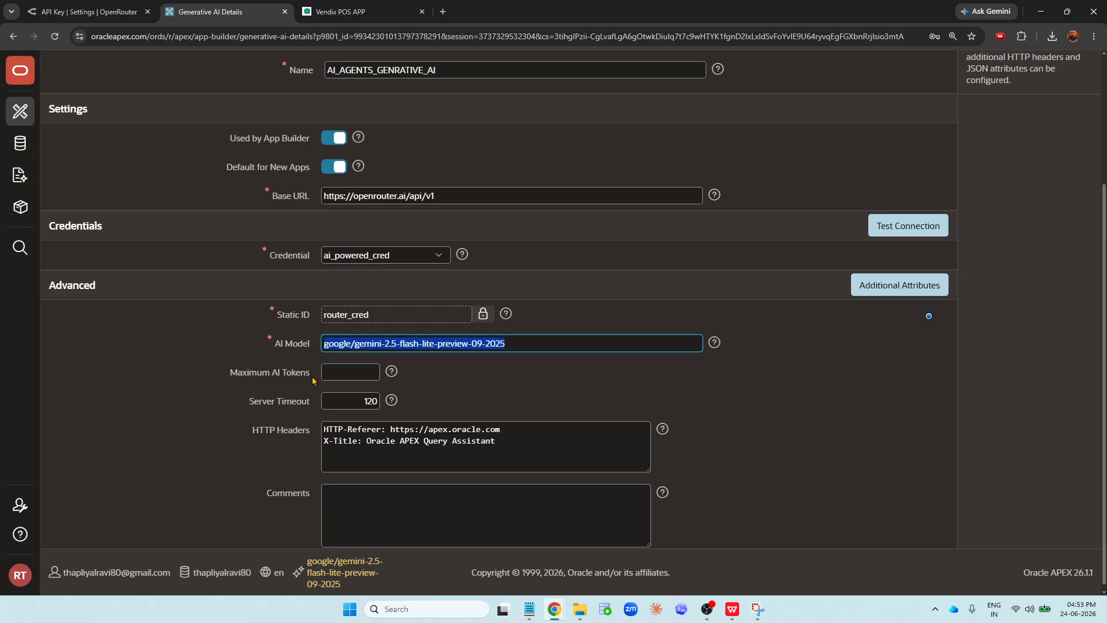
pyautogui.click(392, 372)
pyautogui.click(392, 372)
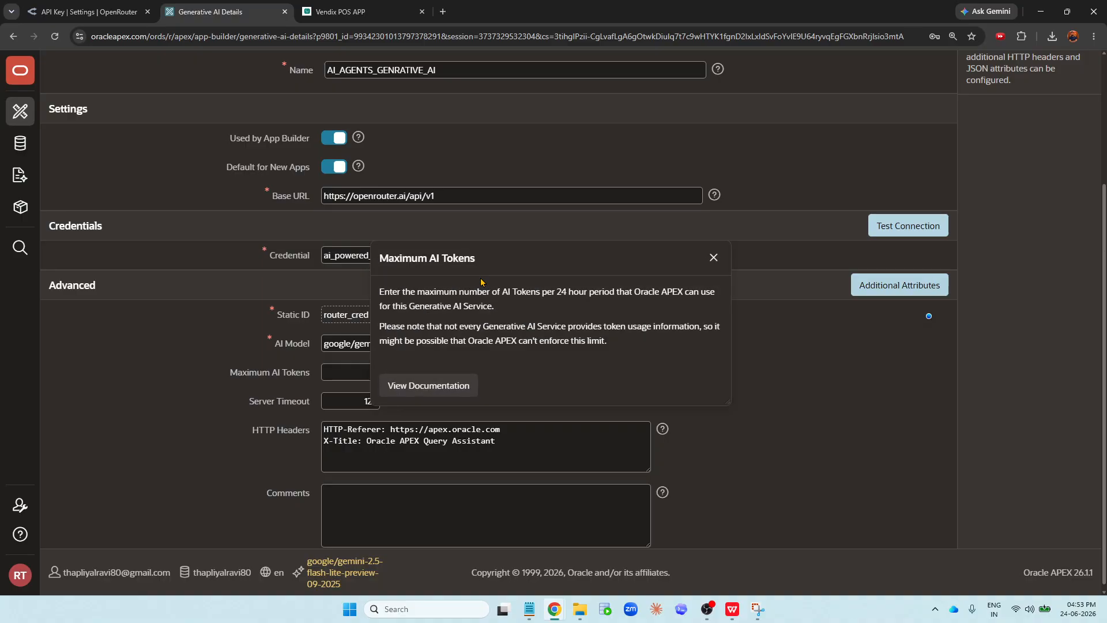
# - Duplicate the tab, leave the existing service and start creating a new Generative AI service
pyautogui.rightClick(195, 12)
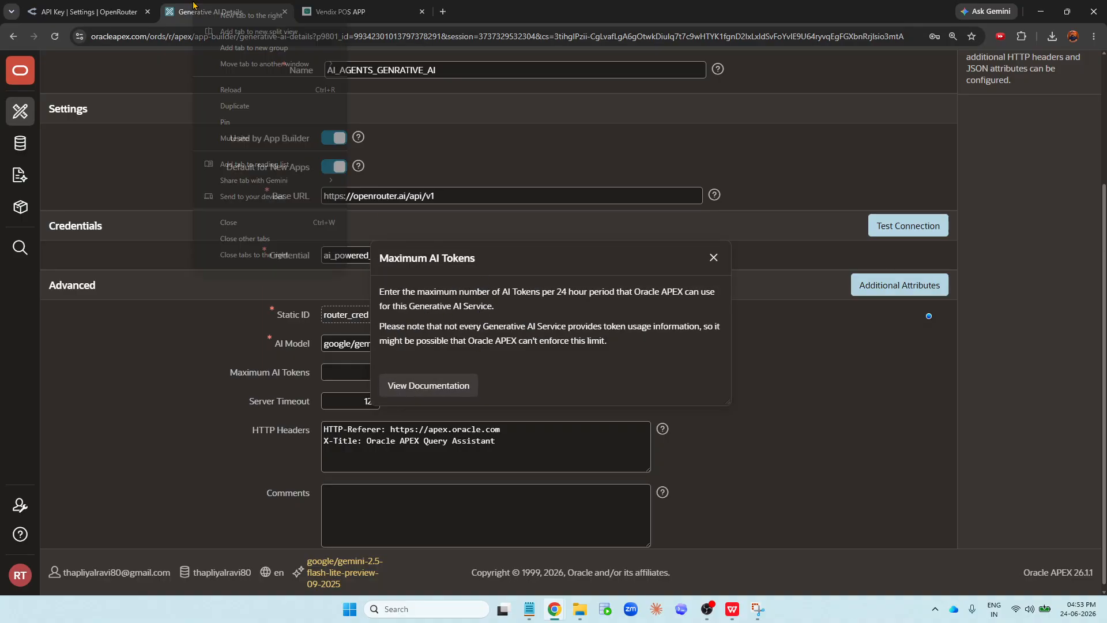
pyautogui.click(245, 106)
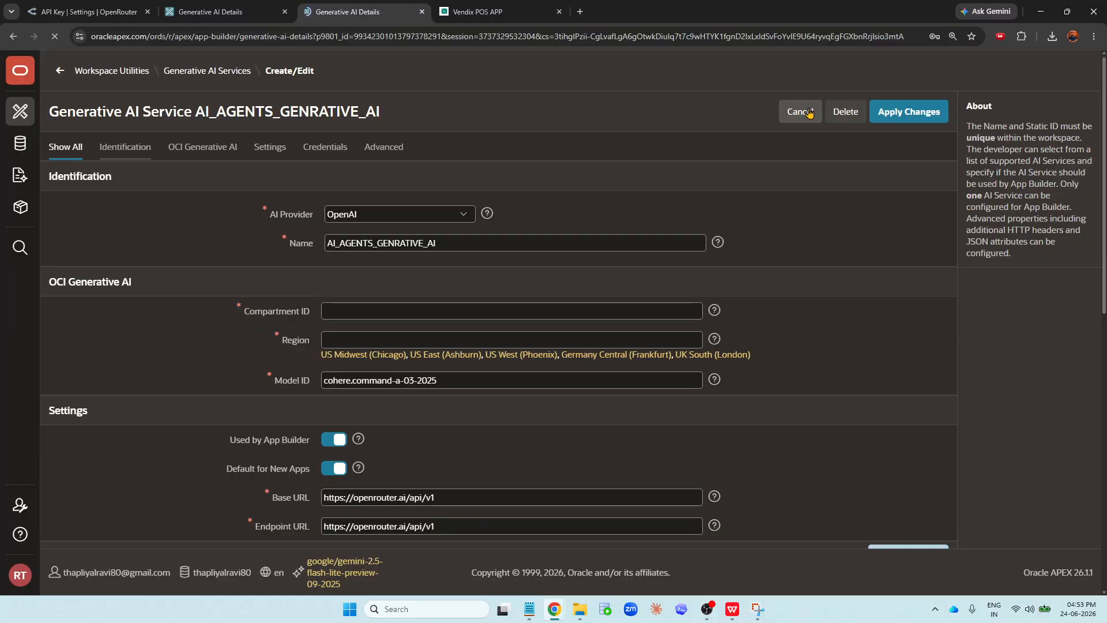
pyautogui.click(804, 112)
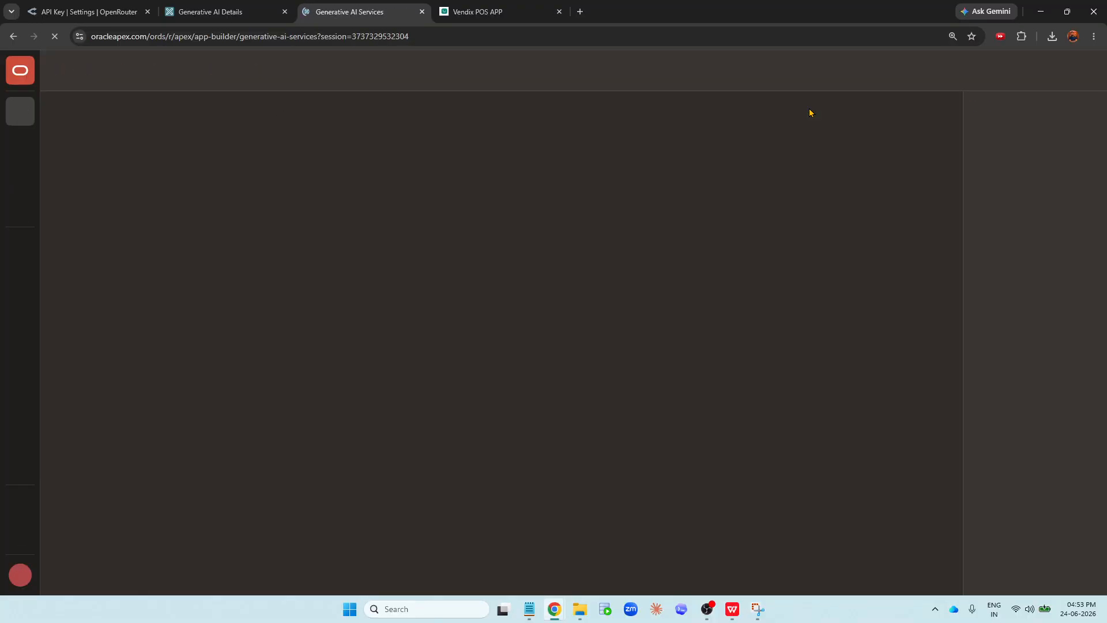
pyautogui.click(921, 142)
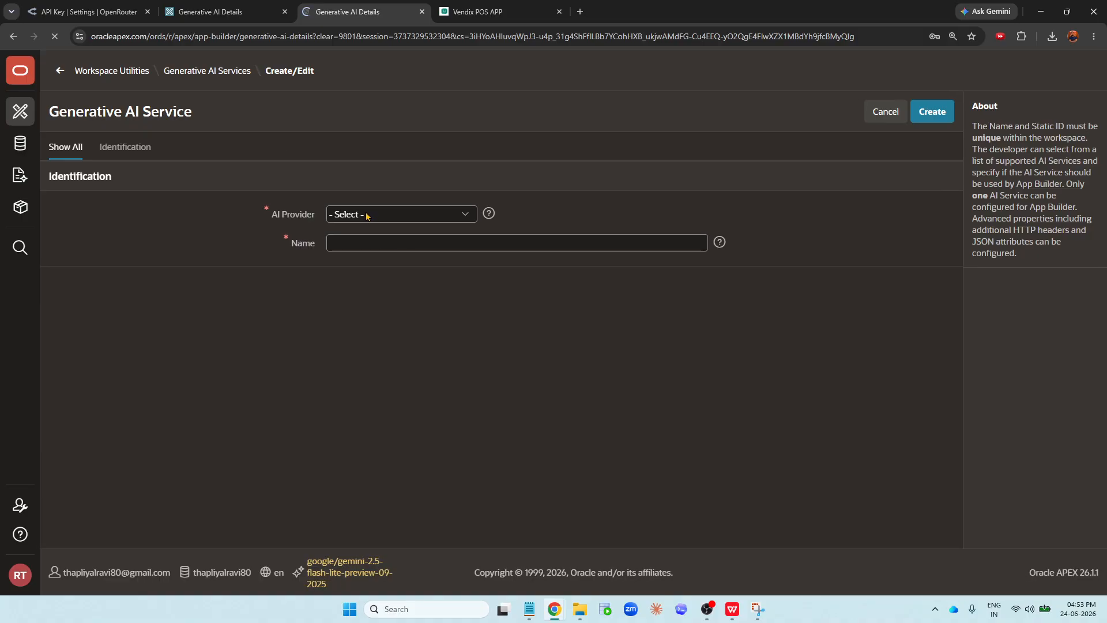
# - Set the AI provider to OpenAI and name the new service CHATAI_AGENT_GEN_AI
pyautogui.click(366, 214)
pyautogui.click(369, 264)
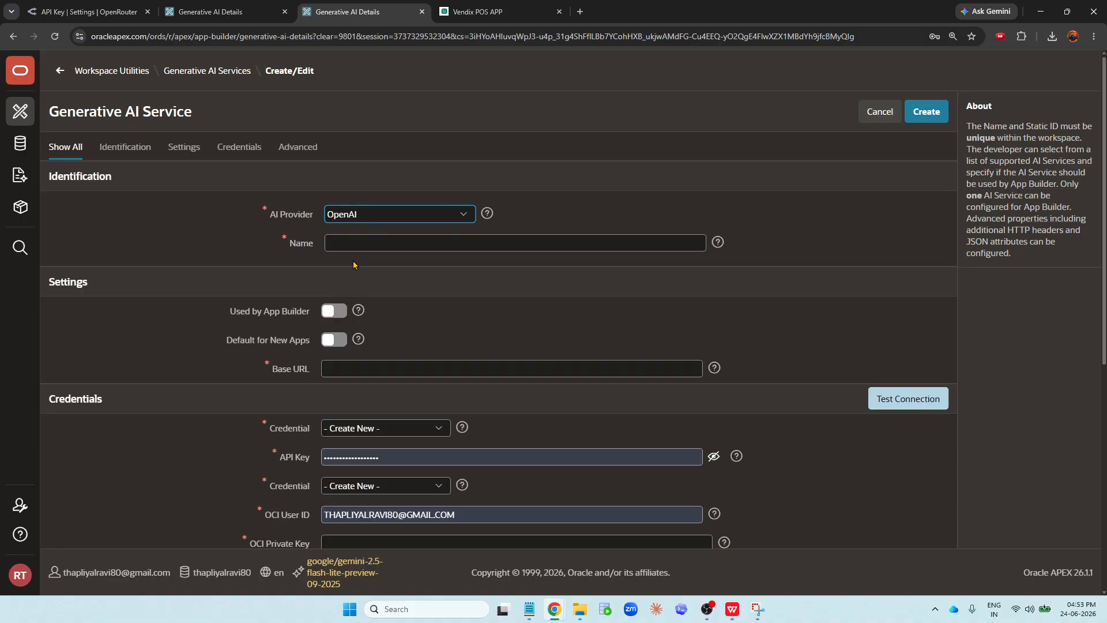
pyautogui.click(336, 241)
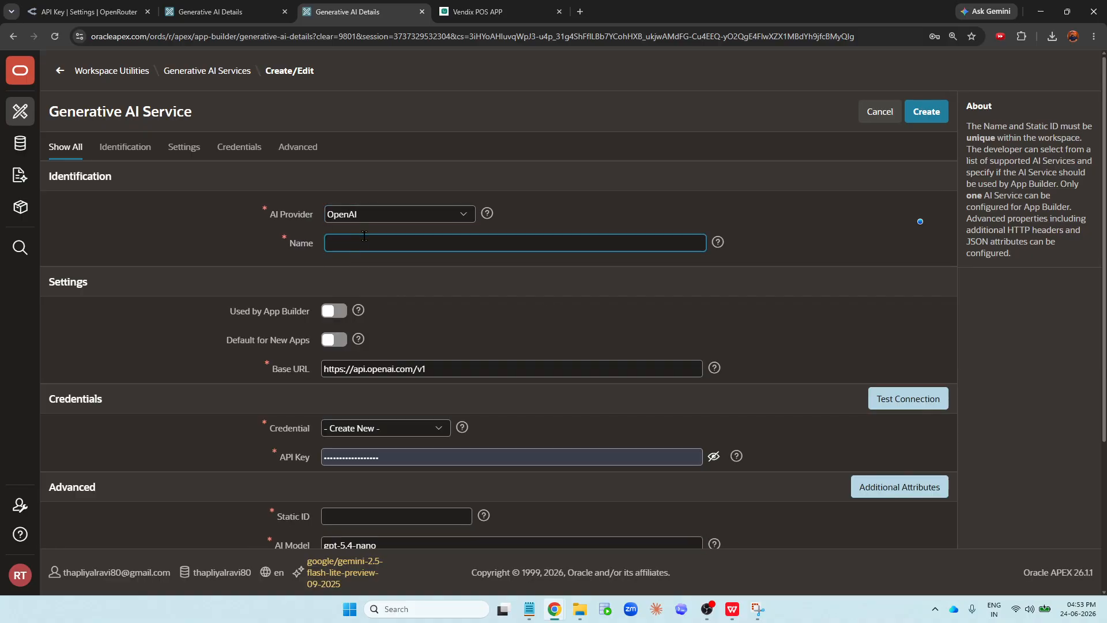
pyautogui.press('super+period')
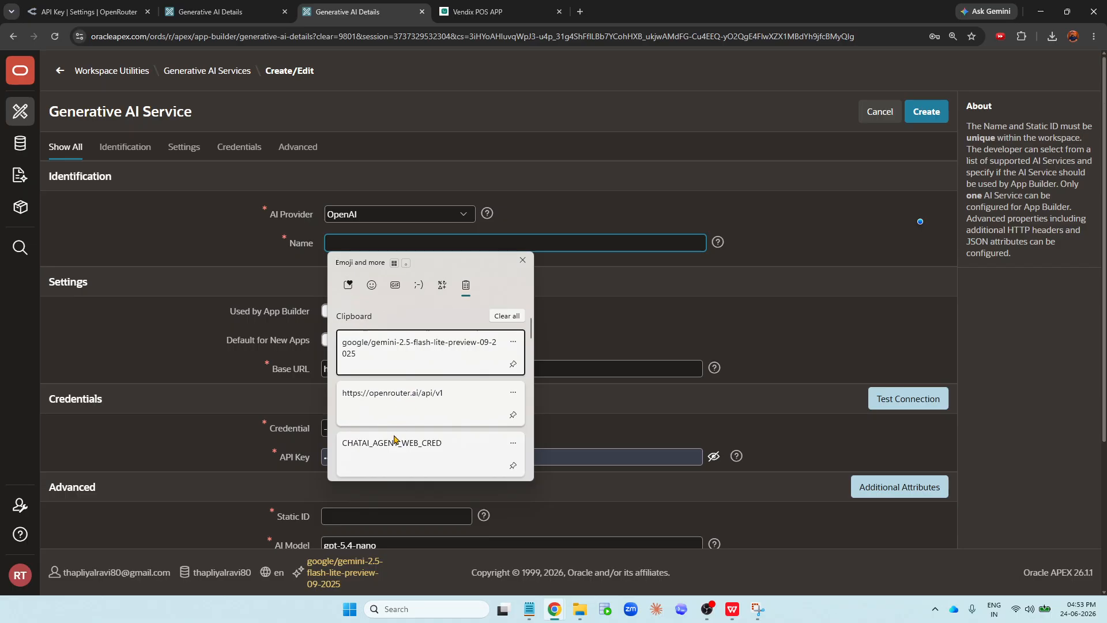
pyautogui.click(399, 442)
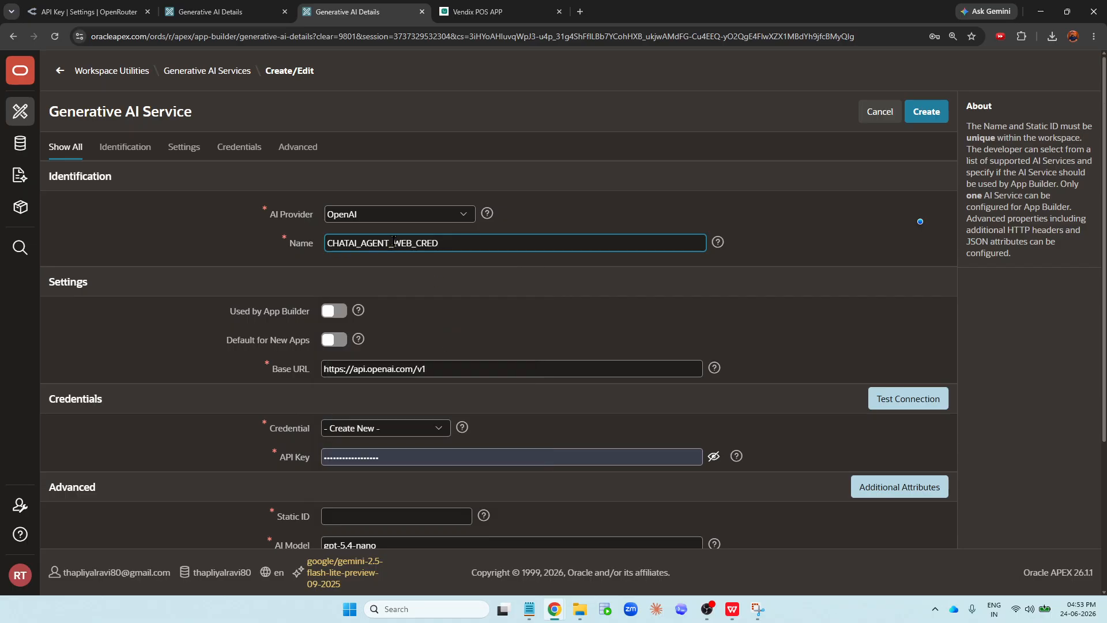
pyautogui.moveTo(394, 242); pyautogui.dragTo(481, 234)
pyautogui.write('GEN_AI')
# - Enable Used by App Builder and Default for New Apps for the new service
pyautogui.click(325, 315)
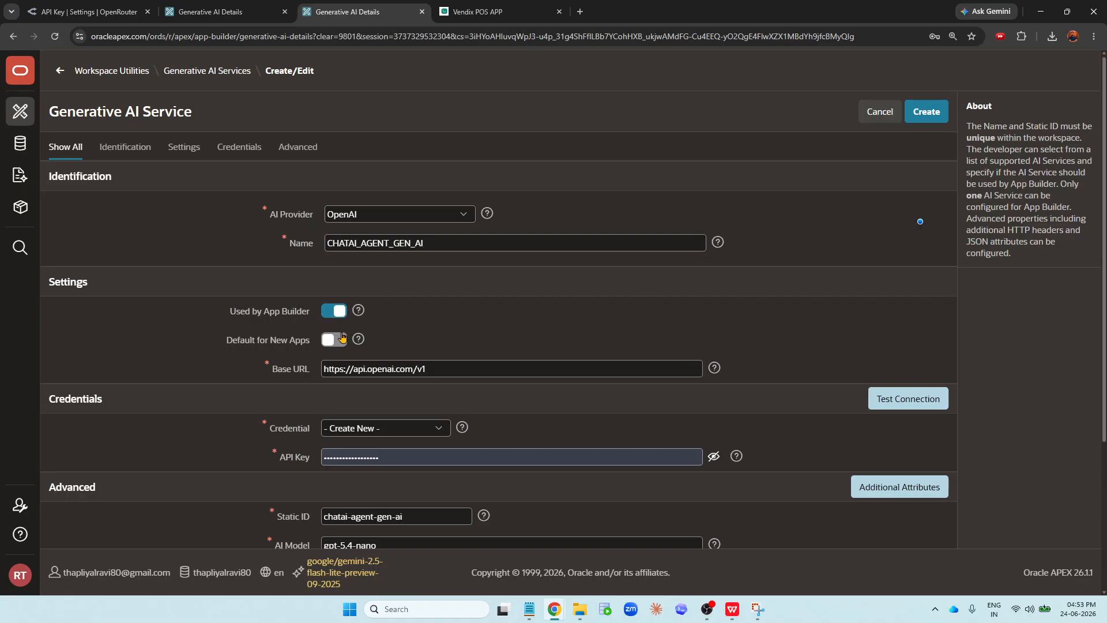
pyautogui.click(342, 337)
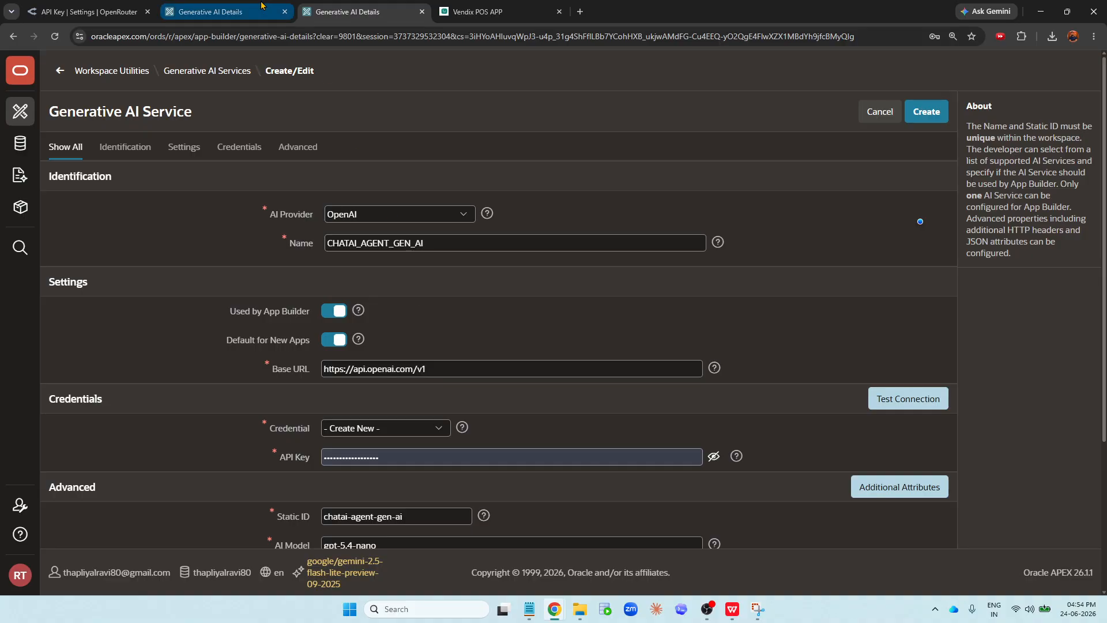
pyautogui.click(211, 12)
pyautogui.scroll(2, 352, 258)
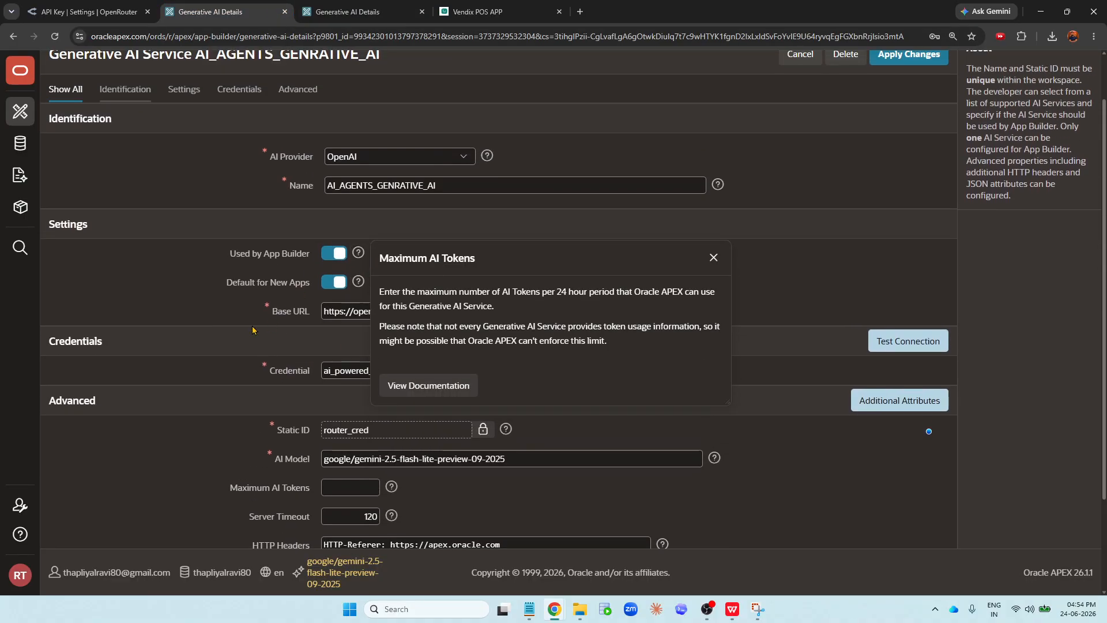
pyautogui.click(714, 258)
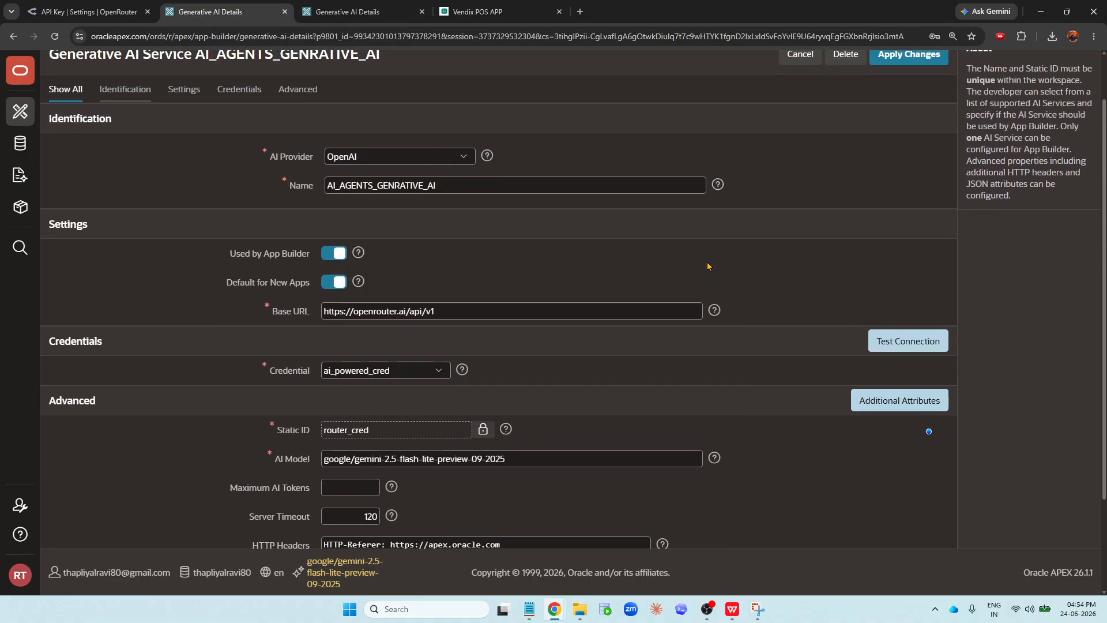
pyautogui.tripleClick(470, 310)
pyautogui.hotkey('ctrl', 'c')
pyautogui.click(346, 12)
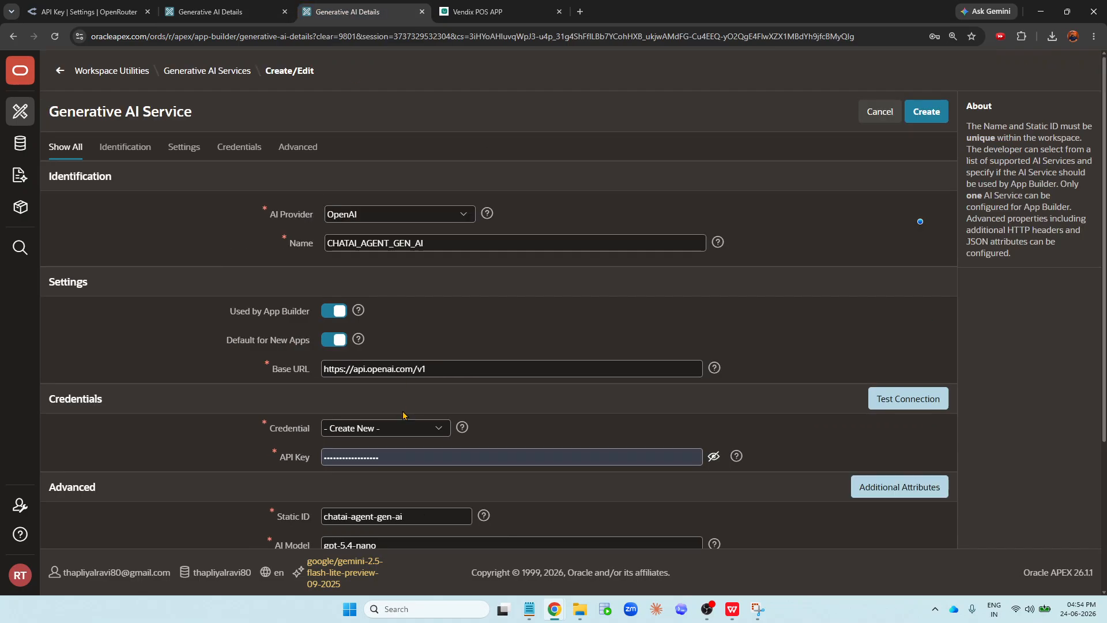
pyautogui.tripleClick(455, 369)
pyautogui.hotkey('ctrl', 'v')
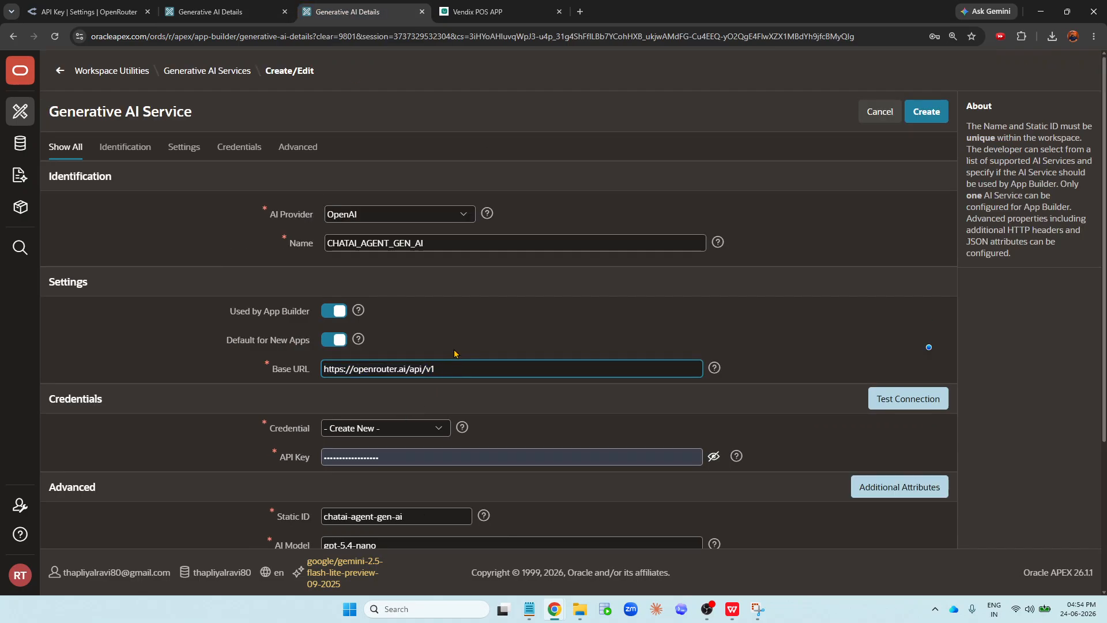
# - Select chatai-agent-web-cred as the new service's credential and check its static ID
pyautogui.click(372, 430)
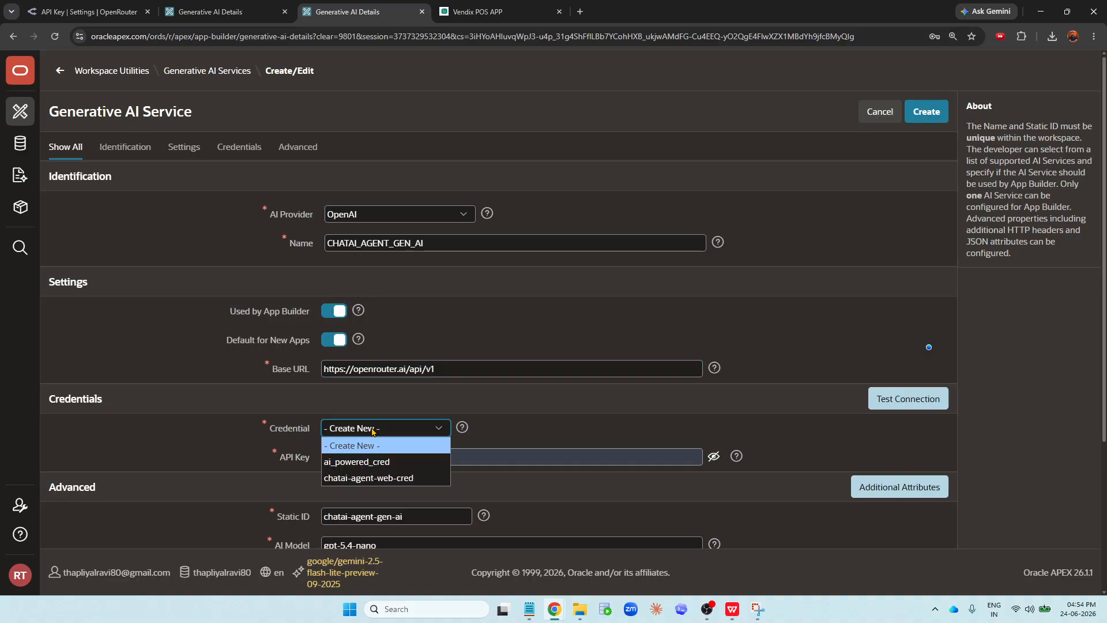
pyautogui.click(369, 478)
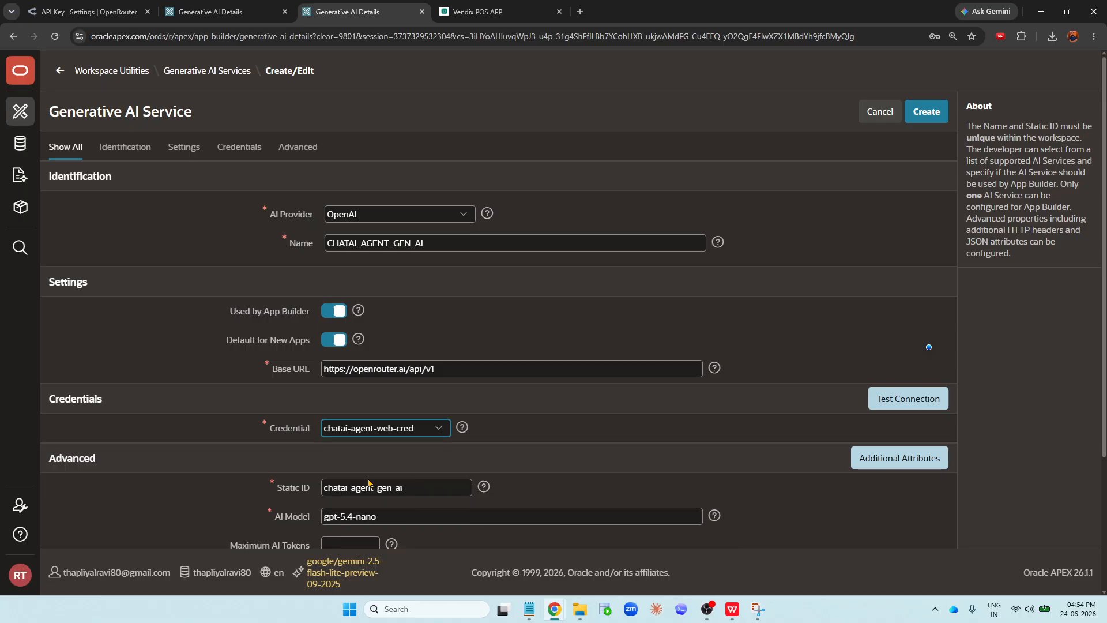
pyautogui.scroll(-2, 369, 411)
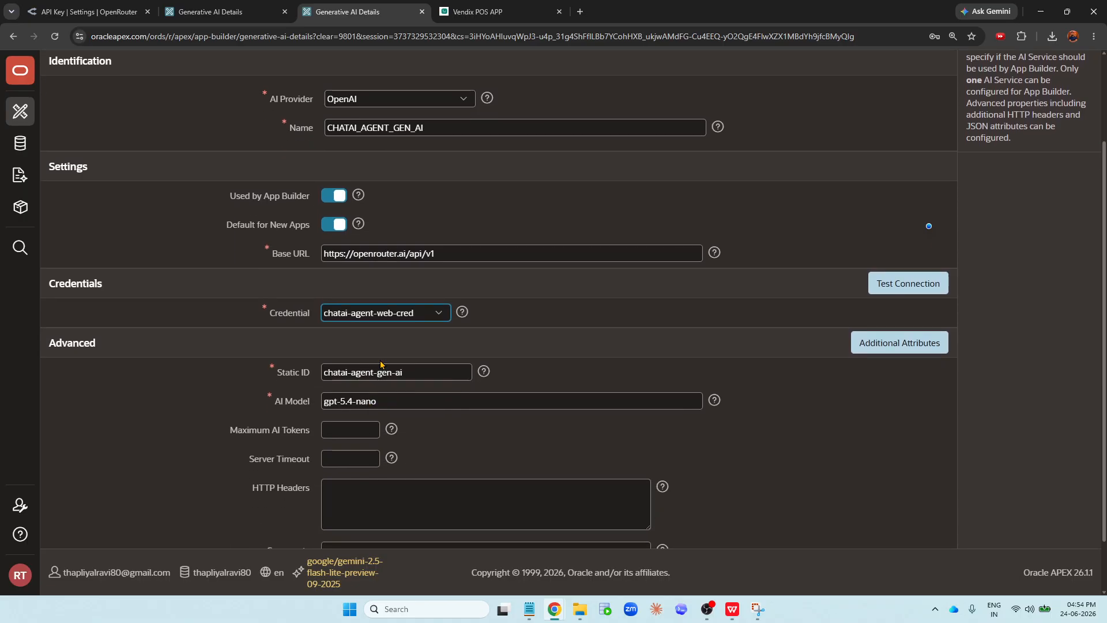
pyautogui.click(319, 378)
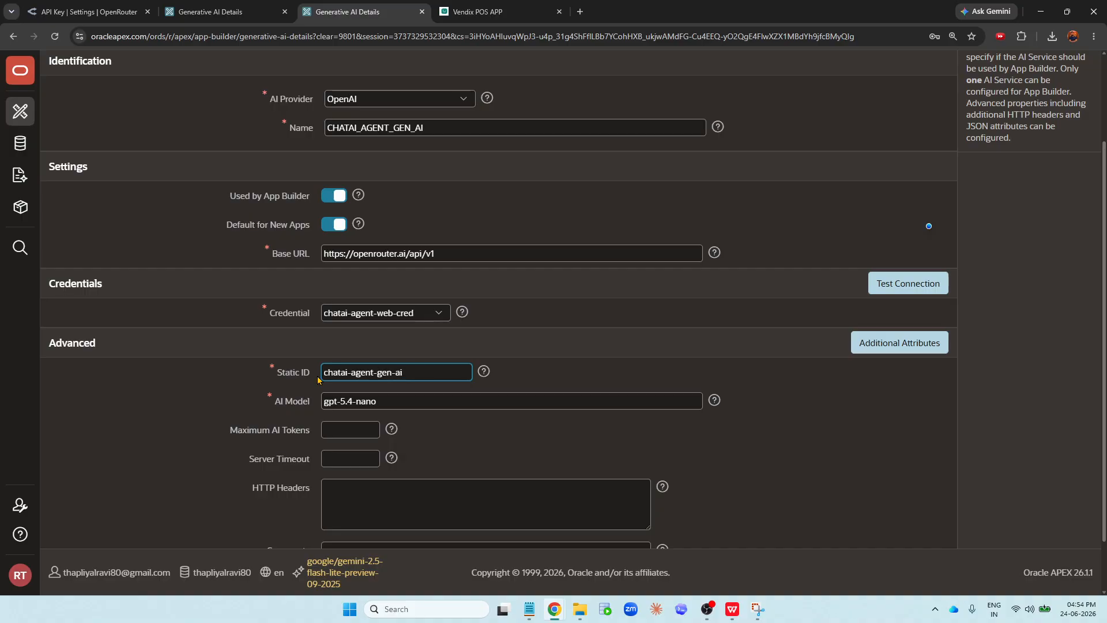
pyautogui.moveTo(404, 372); pyautogui.dragTo(269, 373)
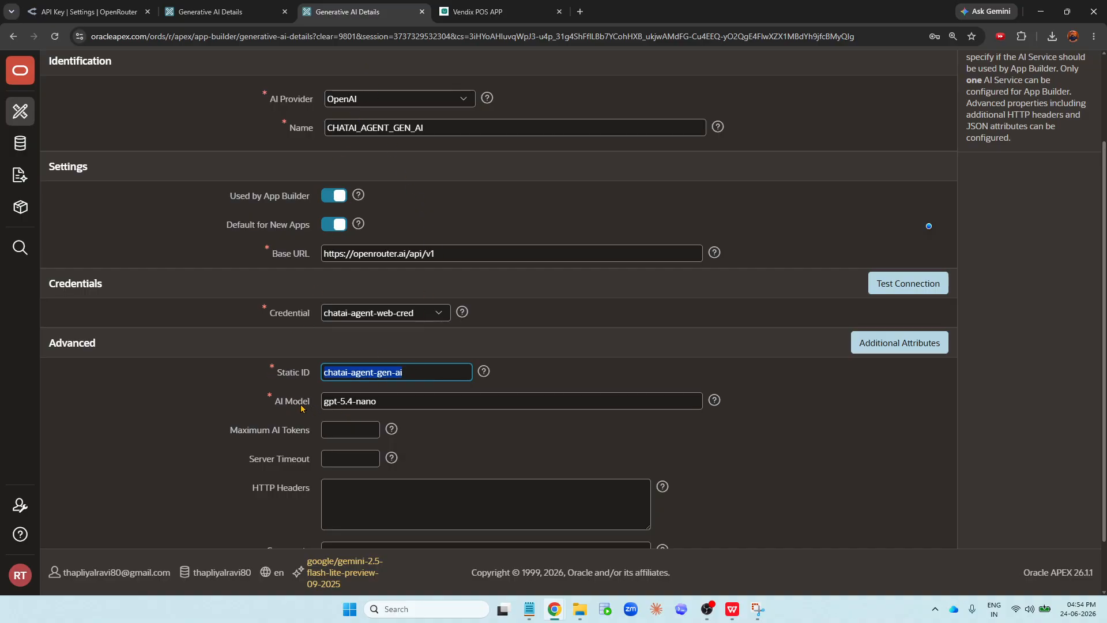
# - Copy the existing AI model and set the new service's AI model to google/gemini-2.5-flash-lite-preview-09-2025
pyautogui.click(219, 11)
pyautogui.moveTo(525, 460); pyautogui.dragTo(313, 467)
pyautogui.hotkey('ctrl', 'c')
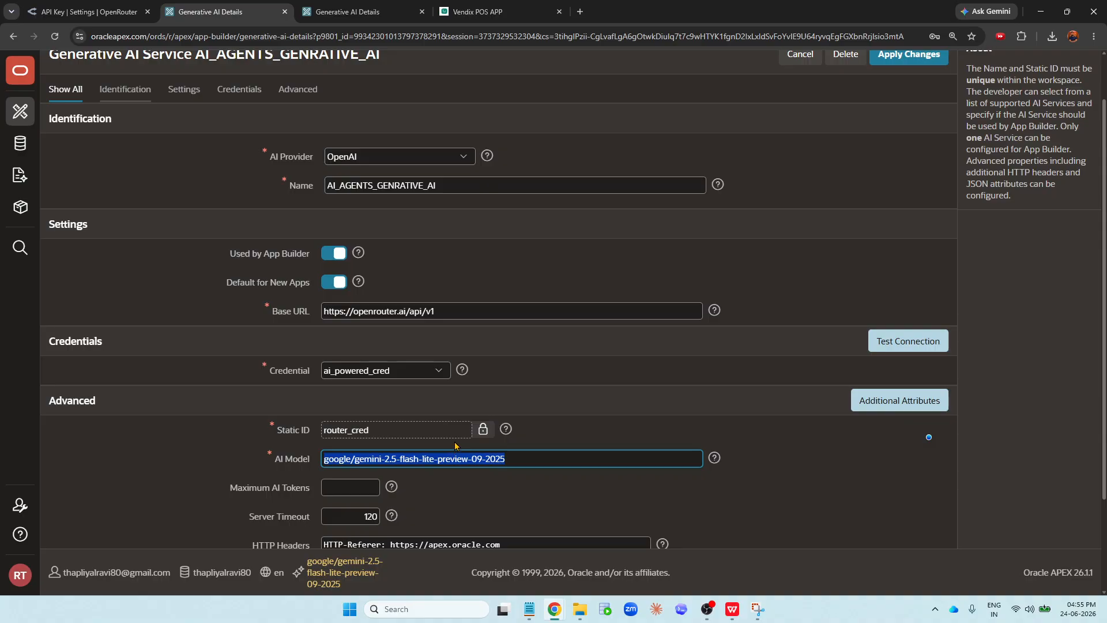
pyautogui.hotkey('ctrl', 'Tab')
pyautogui.tripleClick(404, 401)
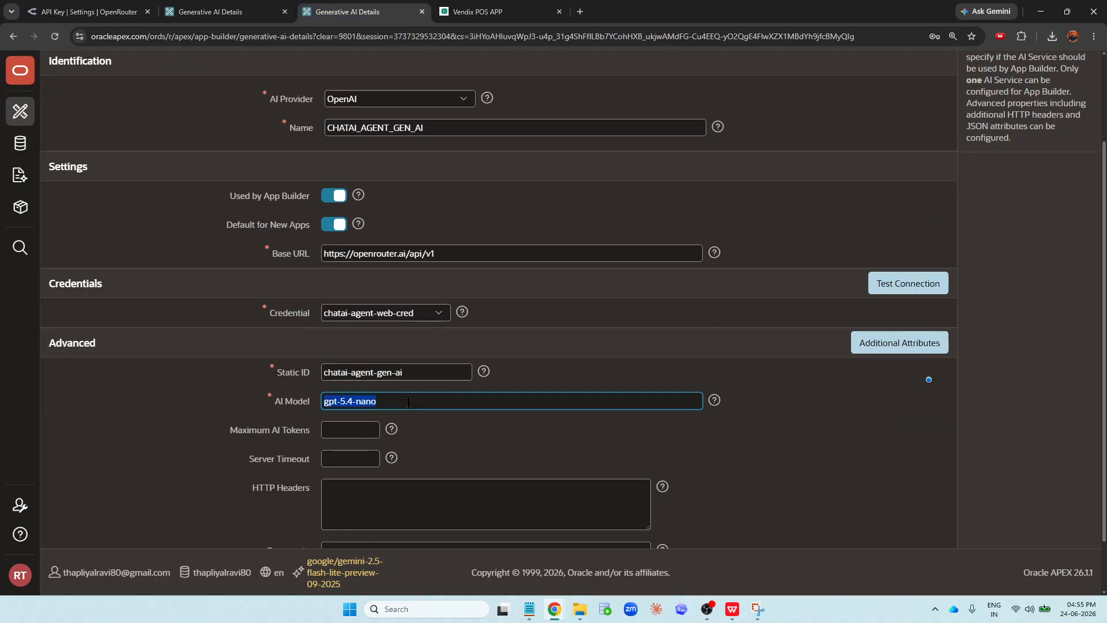
pyautogui.hotkey('ctrl', 'v')
pyautogui.click(584, 380)
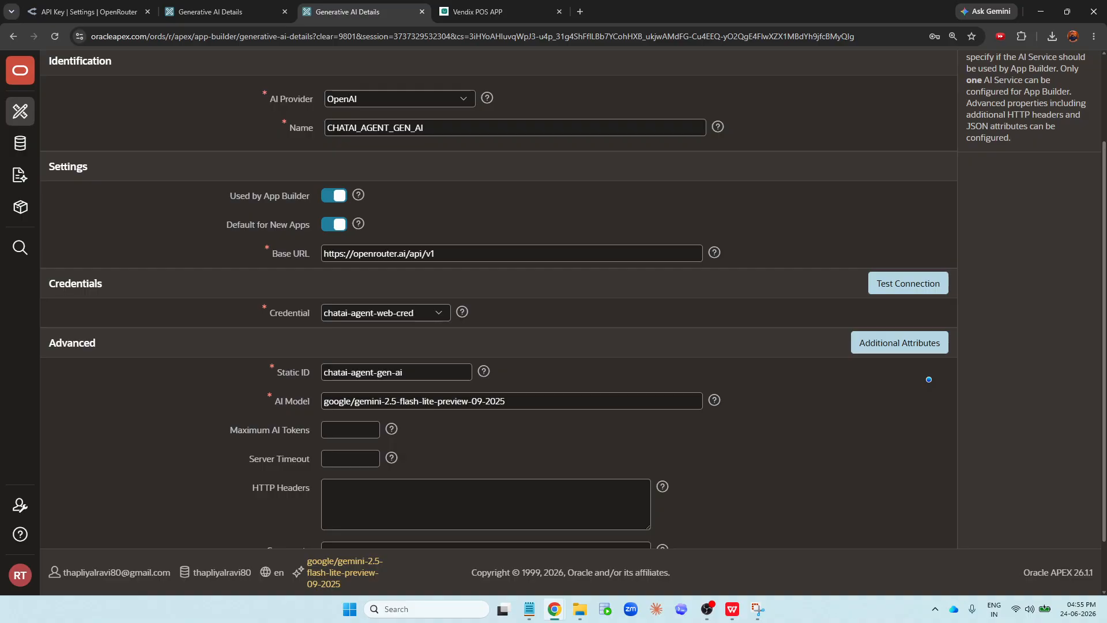
# - Review the OpenRouter API key page and return to the new service's form
pyautogui.click(350, 314)
pyautogui.click(350, 313)
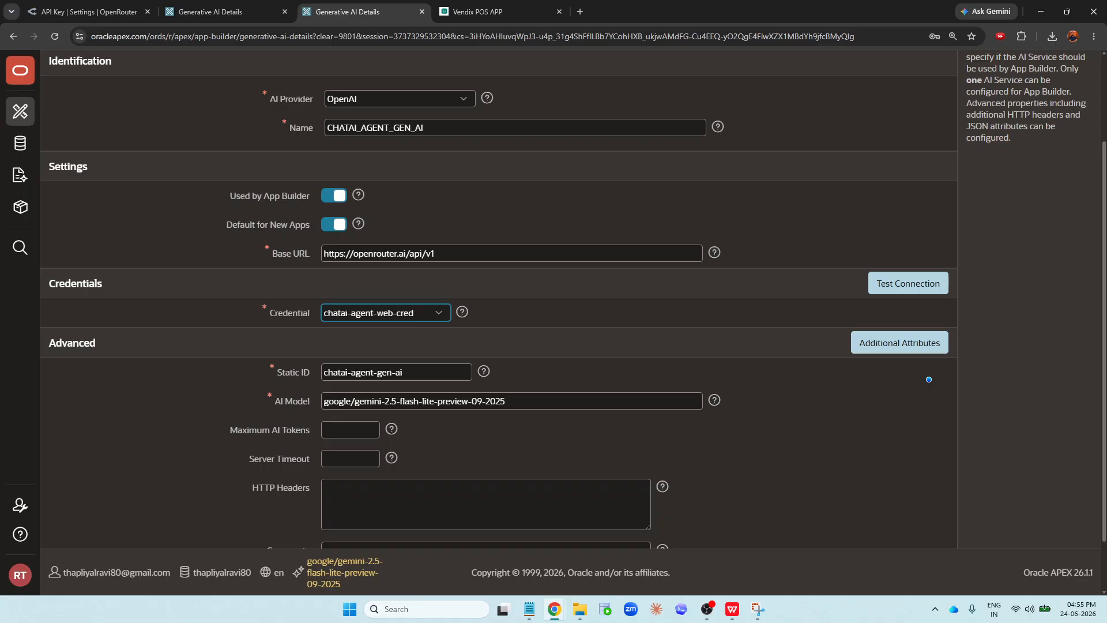
pyautogui.click(344, 431)
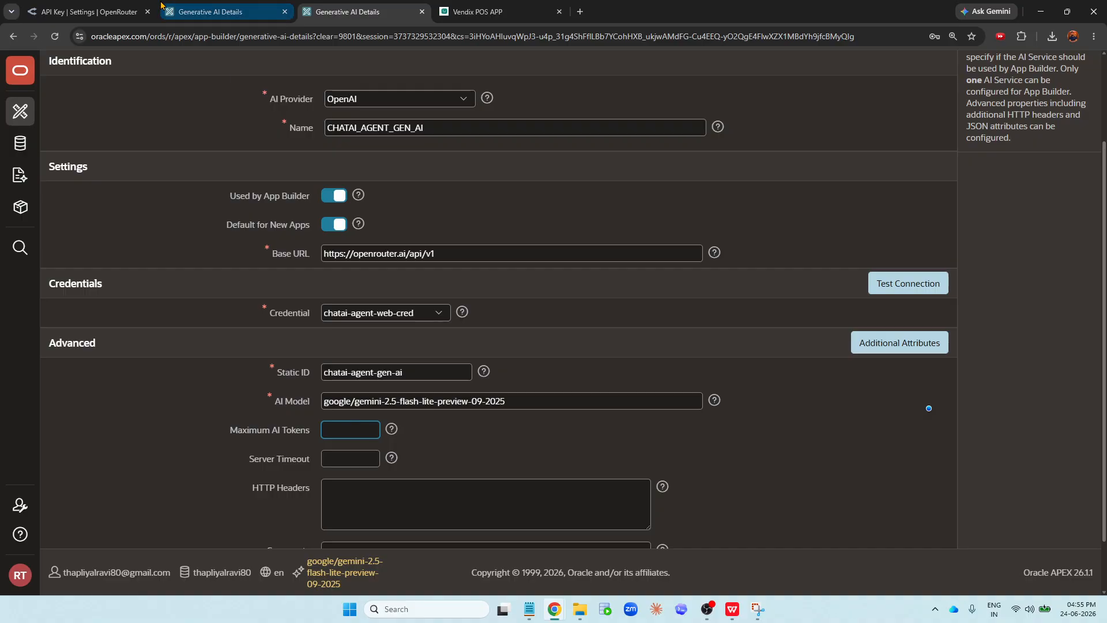
pyautogui.click(87, 12)
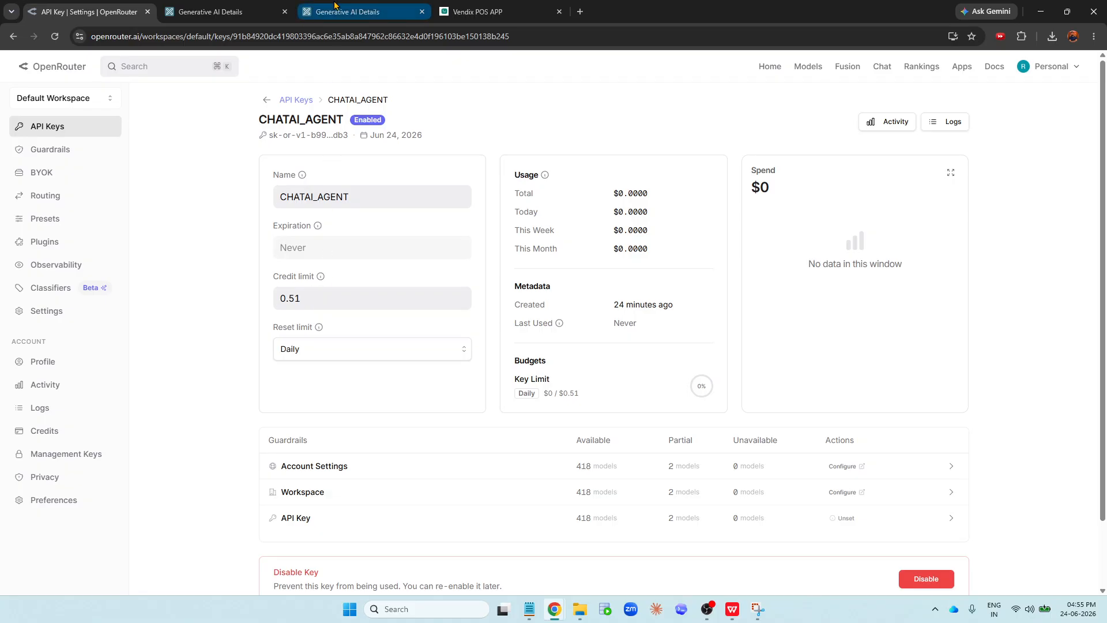
pyautogui.click(313, 8)
pyautogui.click(313, 8)
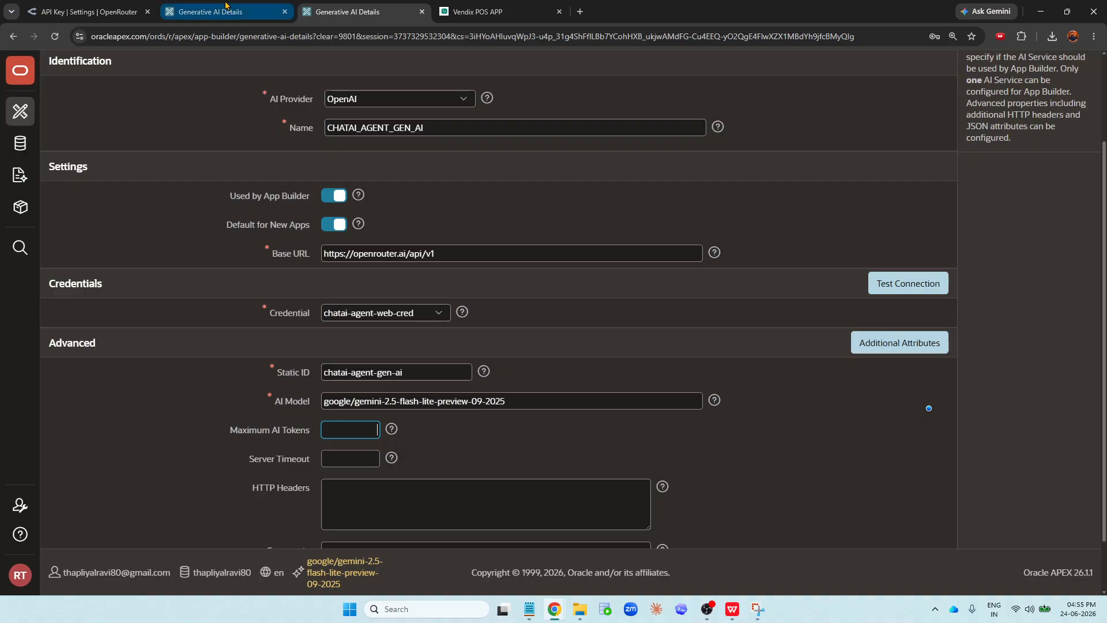
pyautogui.moveTo(225, 5)
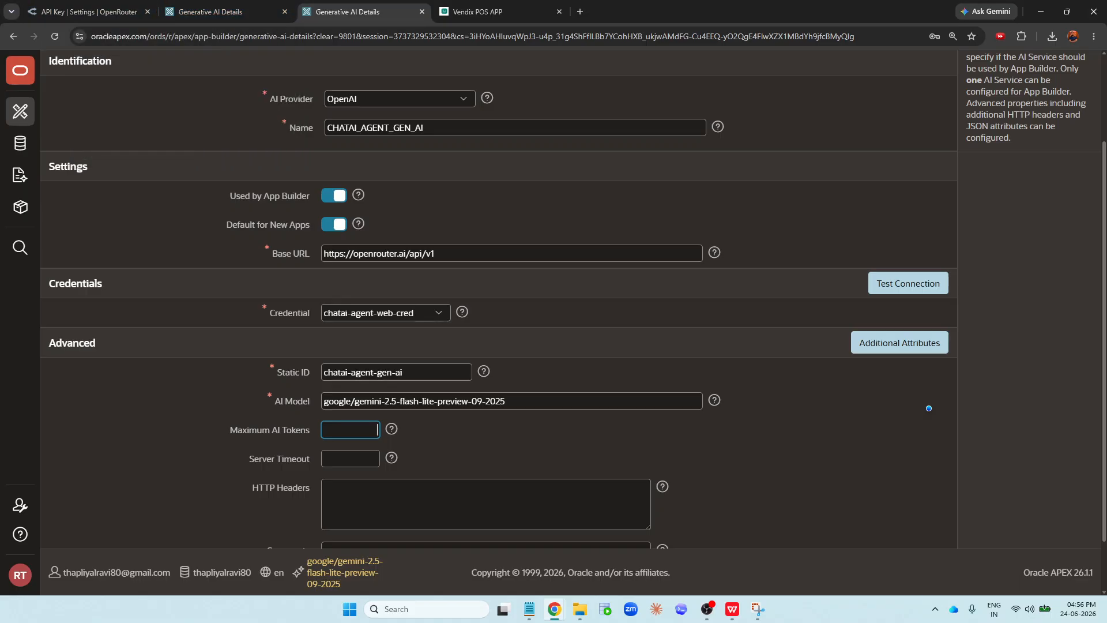
pyautogui.hotkey('alt', 'Tab')
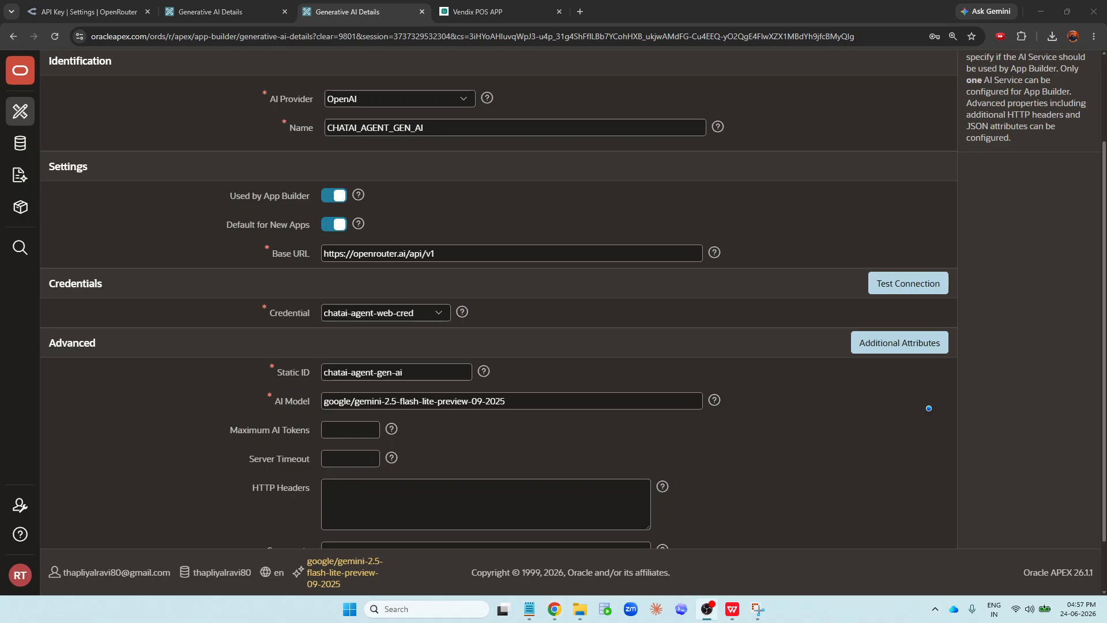
pyautogui.hotkey('alt', 'Tab')
# - Set the new service's server timeout to 120
pyautogui.click(346, 459)
pyautogui.write('0')
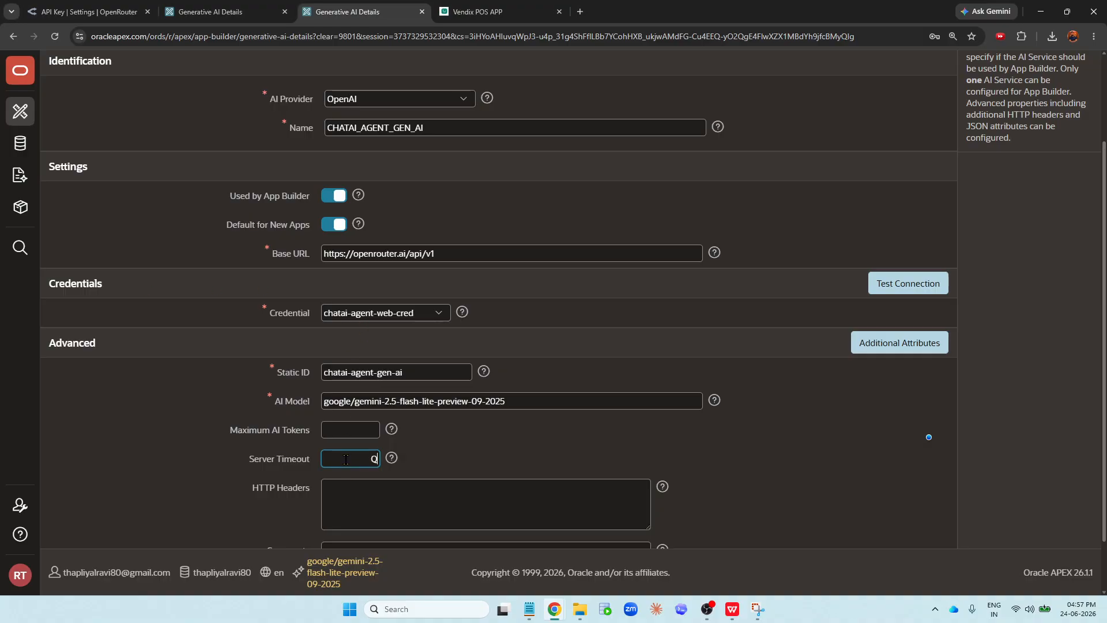
pyautogui.press('BackSpace')
pyautogui.write('120')
# - Copy the HTTP headers from the existing AI_AGENTS_GENRATIVE_AI service into the new service's HTTP Headers field
pyautogui.scroll(-1, 263, 322)
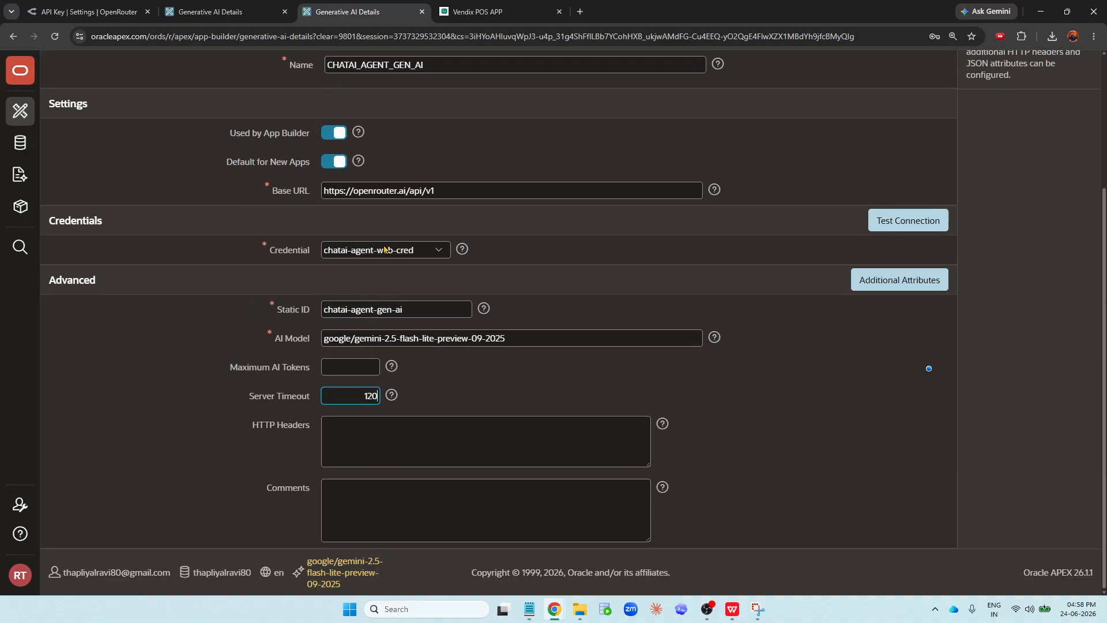
pyautogui.click(234, 11)
pyautogui.scroll(-2, 459, 304)
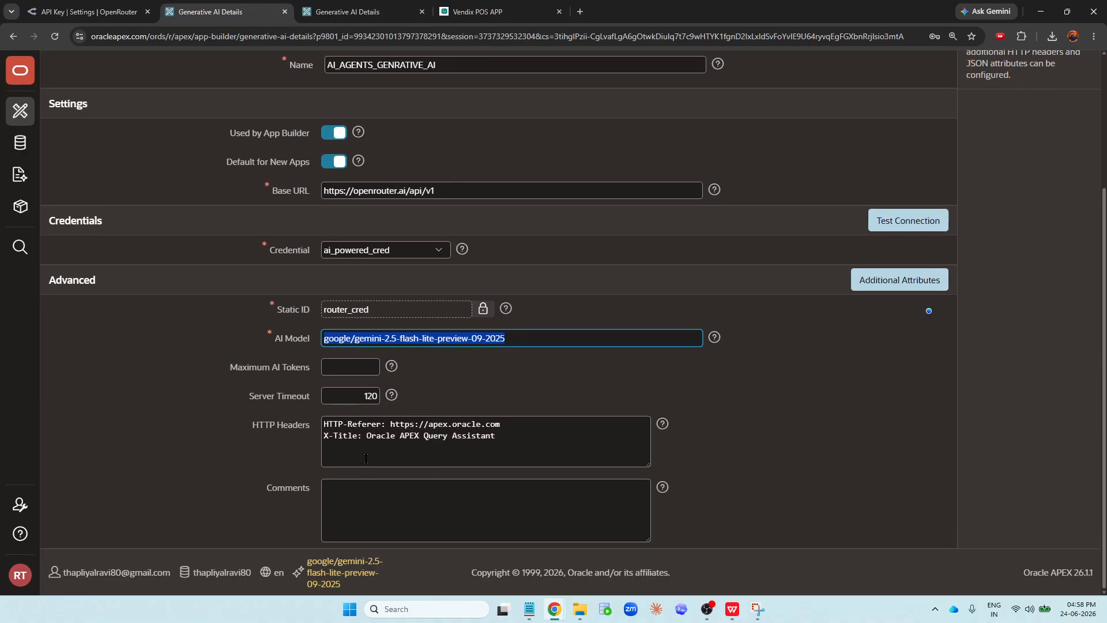
pyautogui.click(384, 434)
pyautogui.hotkey('ctrl', 'a')
pyautogui.hotkey('ctrl', 'c')
pyautogui.click(346, 13)
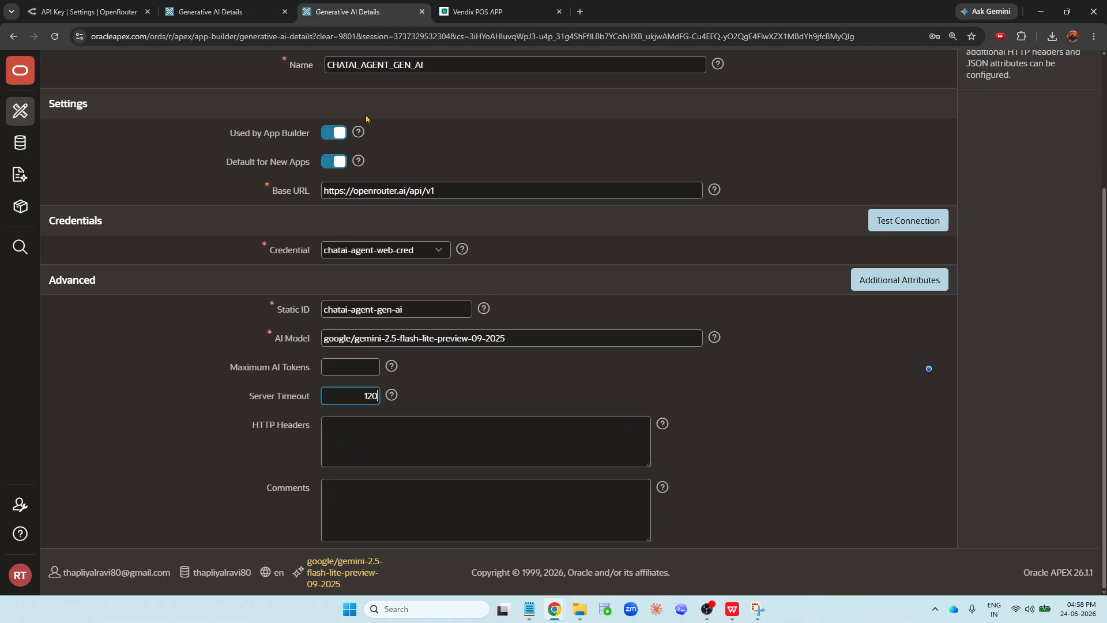
pyautogui.click(438, 441)
pyautogui.hotkey('ctrl', 'v')
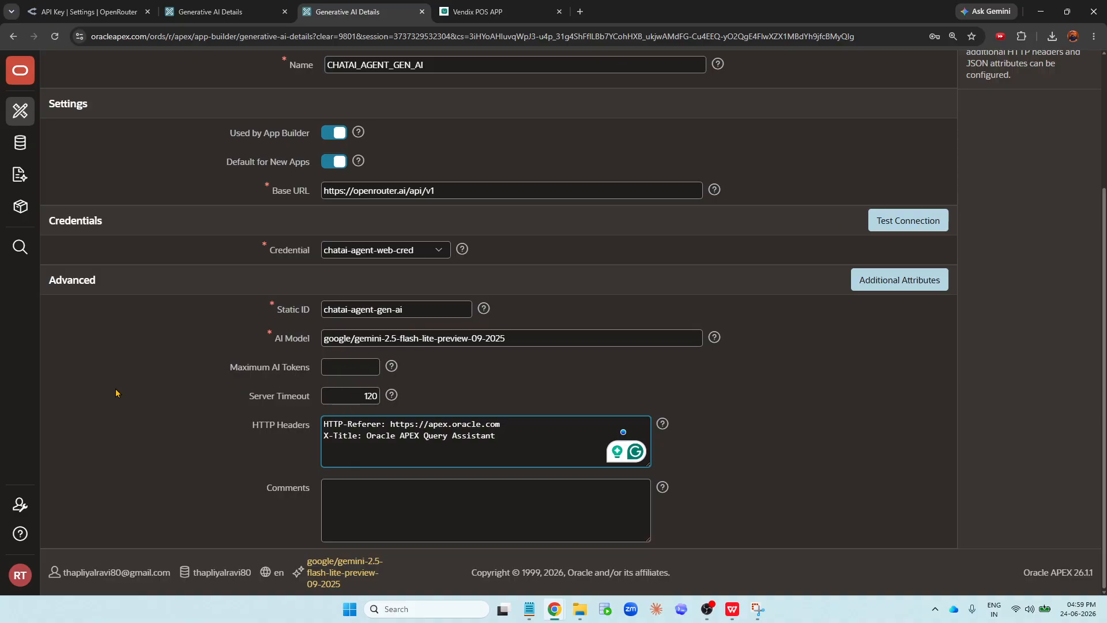
# - Test the new service's connection
pyautogui.click(386, 514)
pyautogui.scroll(1, 899, 396)
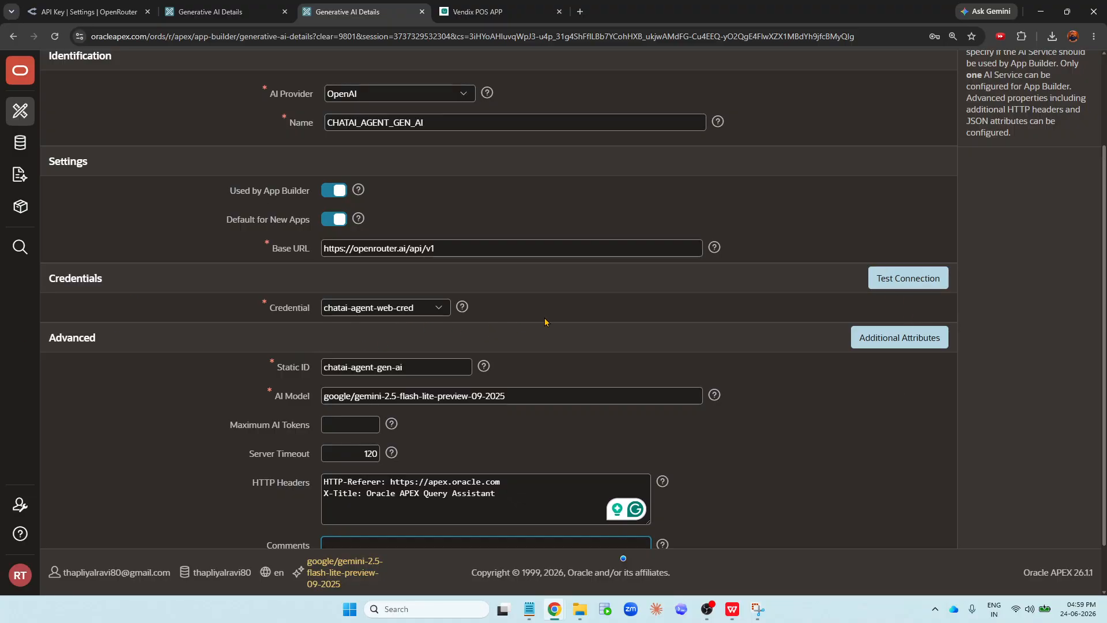
pyautogui.click(891, 281)
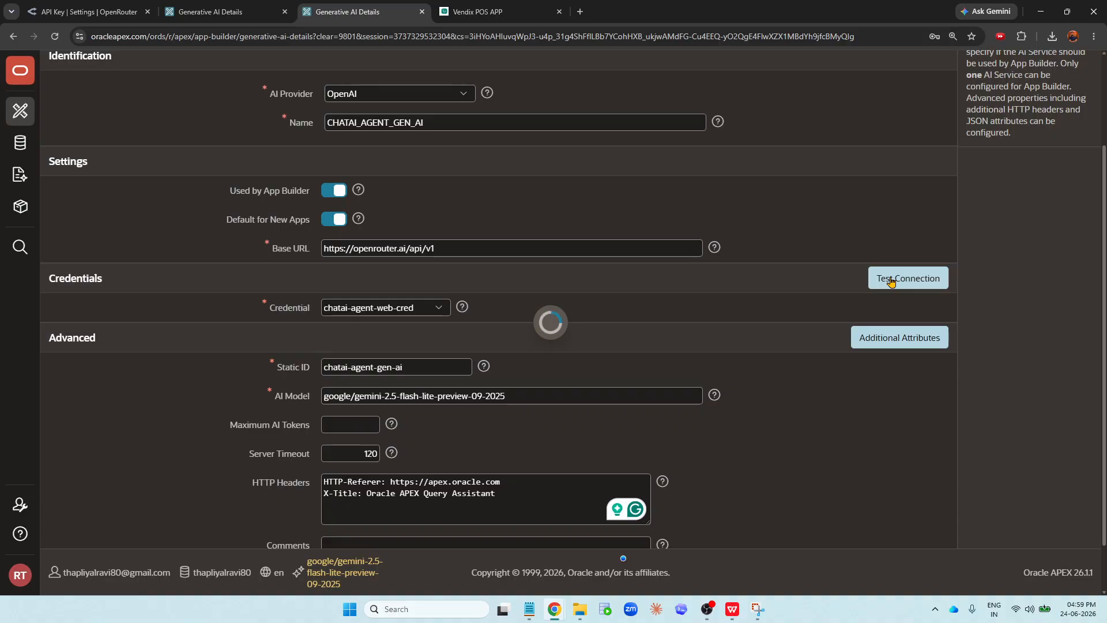
pyautogui.scroll(1, 537, 310)
pyautogui.scroll(2, 537, 310)
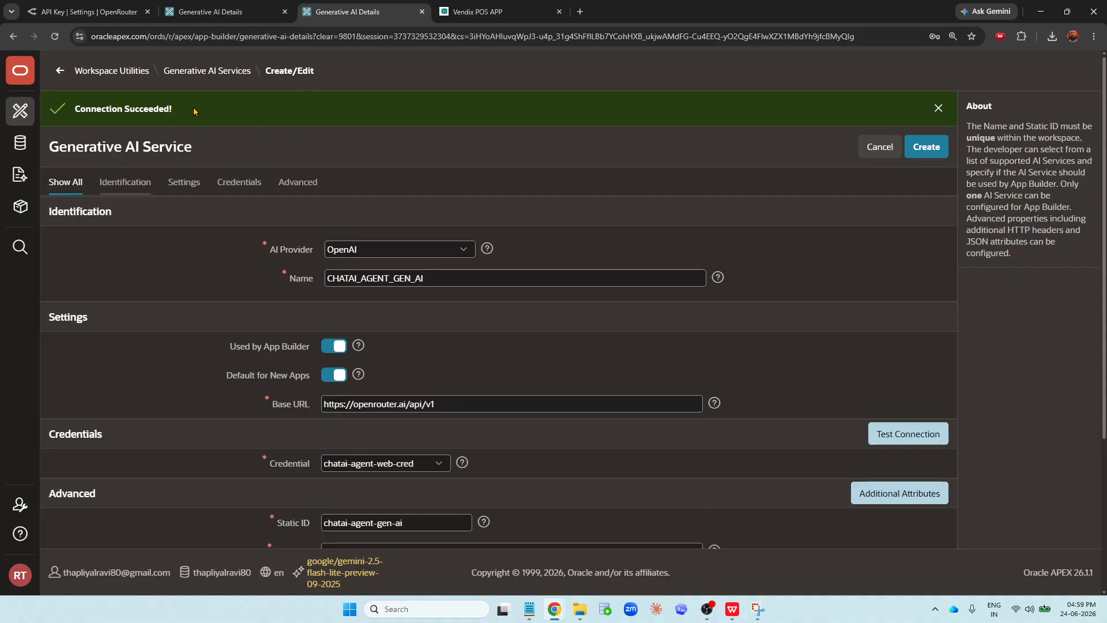
pyautogui.scroll(-1, 382, 305)
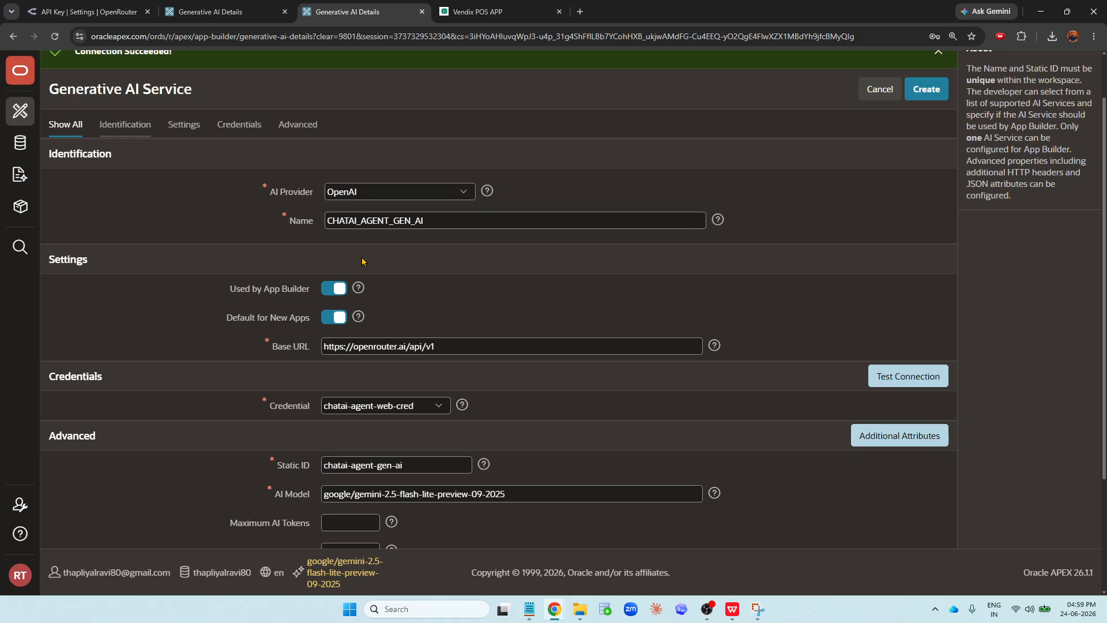
pyautogui.scroll(1, 362, 261)
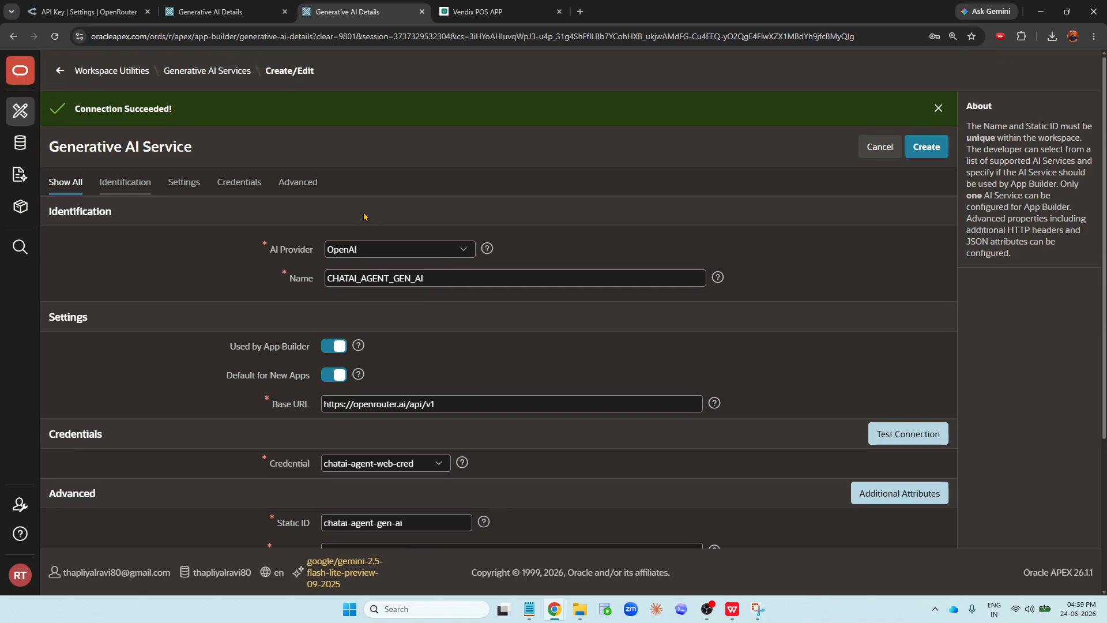
pyautogui.click(89, 12)
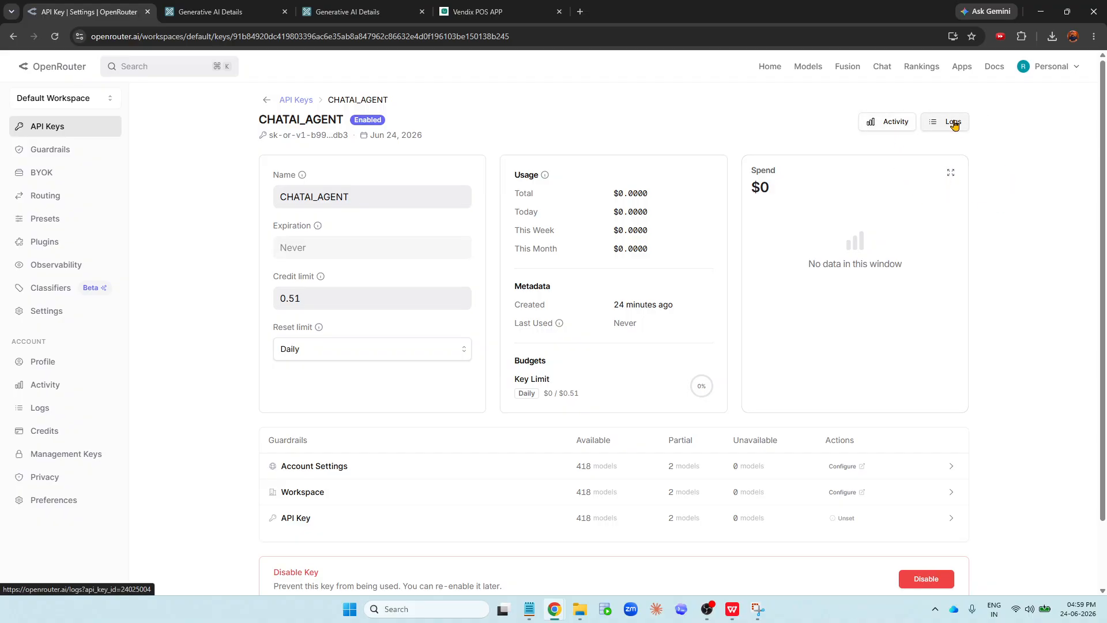
pyautogui.click(377, 21)
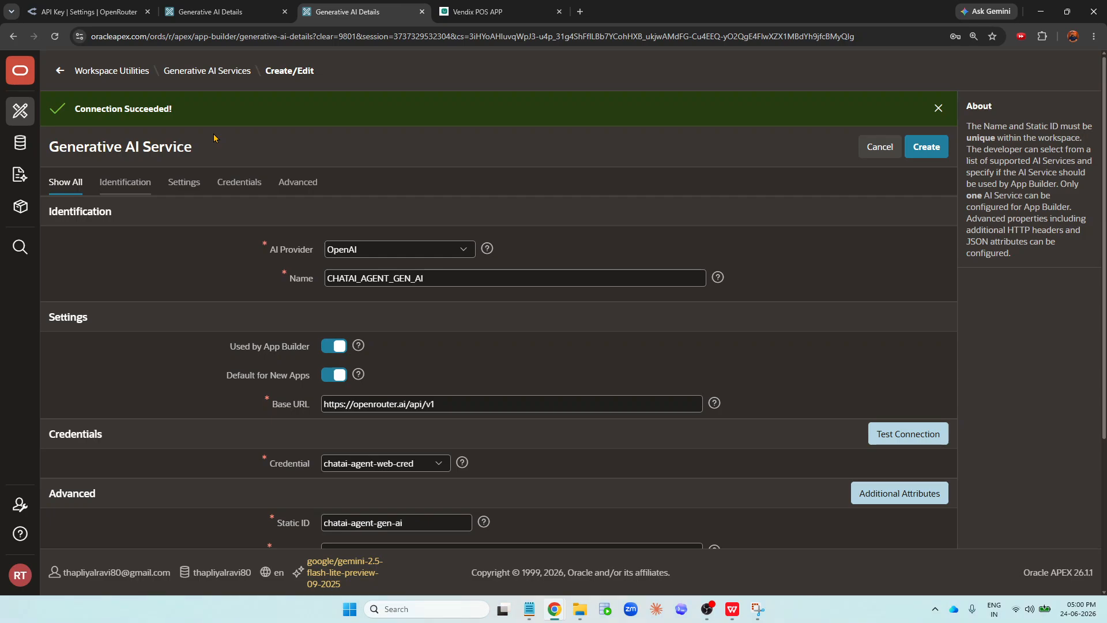
pyautogui.scroll(-3, 257, 236)
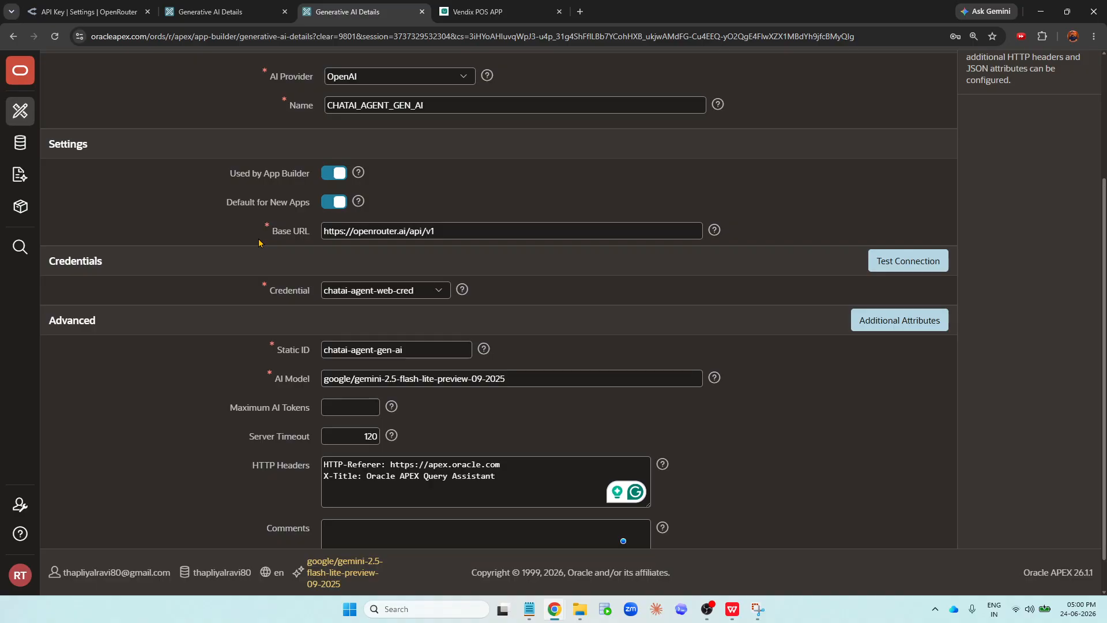
pyautogui.scroll(3, 259, 243)
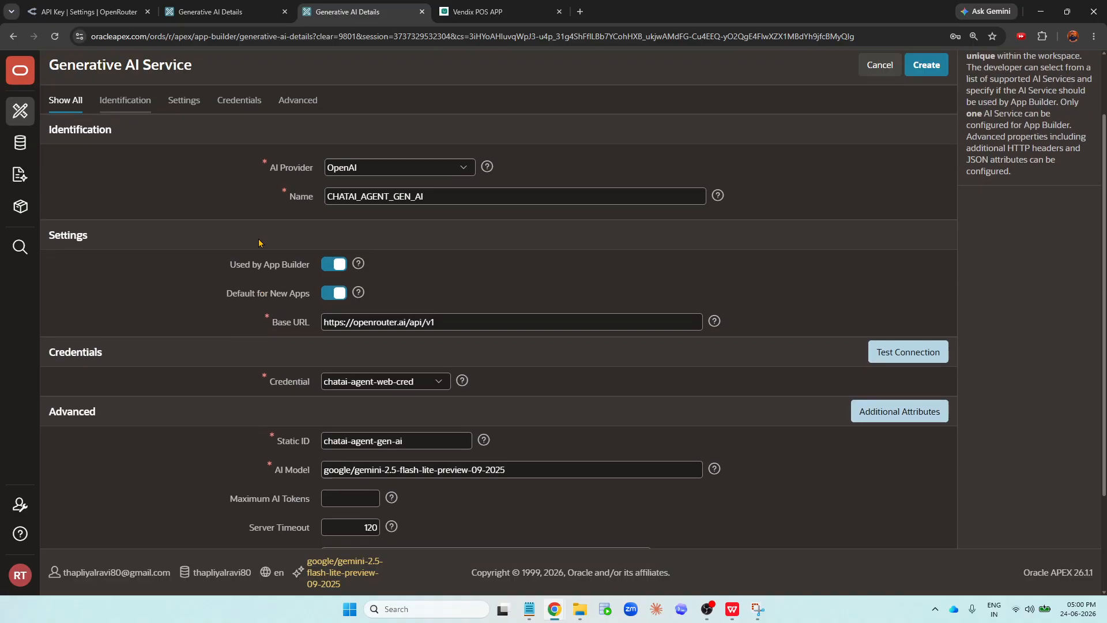
# - Disable Used by App Builder and Default for New Apps, and create the CHATAI_AGENT_GEN_AI service
pyautogui.click(917, 148)
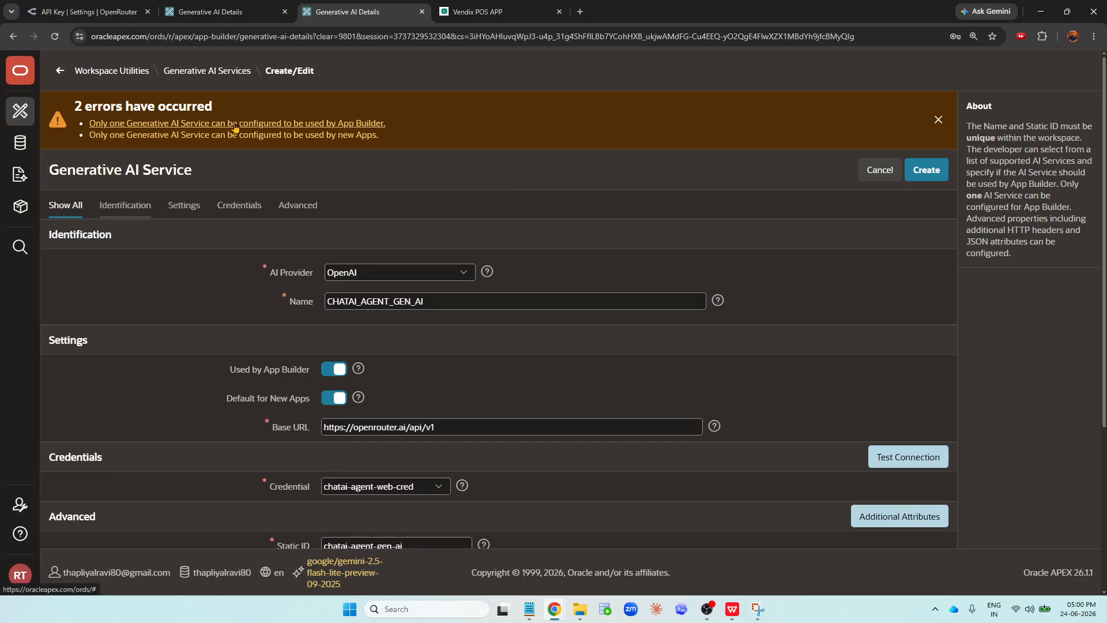
pyautogui.click(337, 375)
pyautogui.click(337, 398)
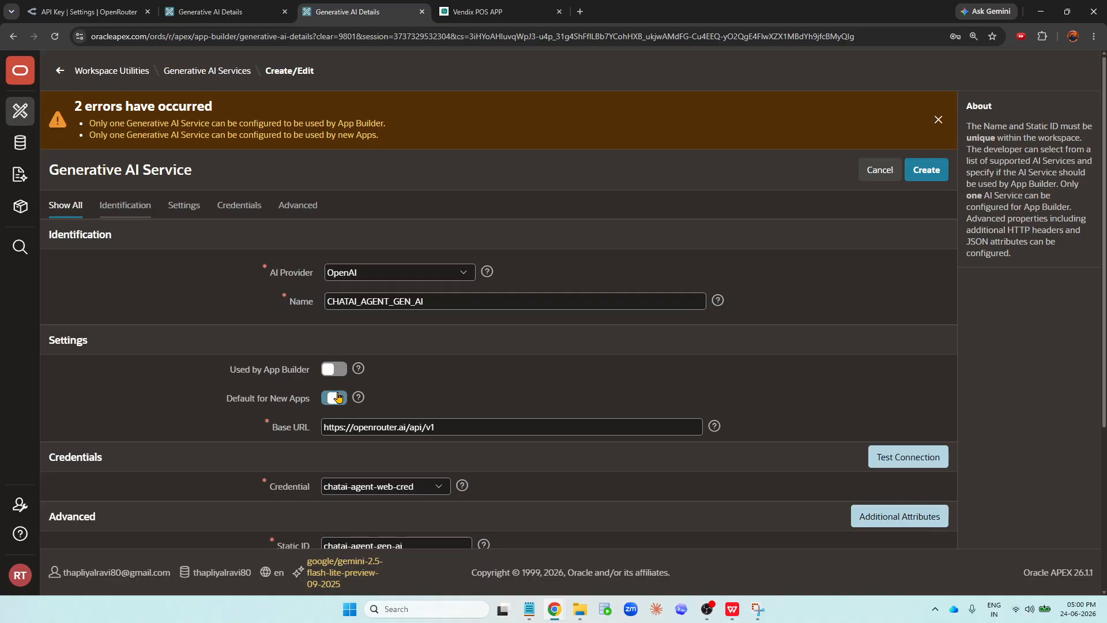
pyautogui.click(921, 173)
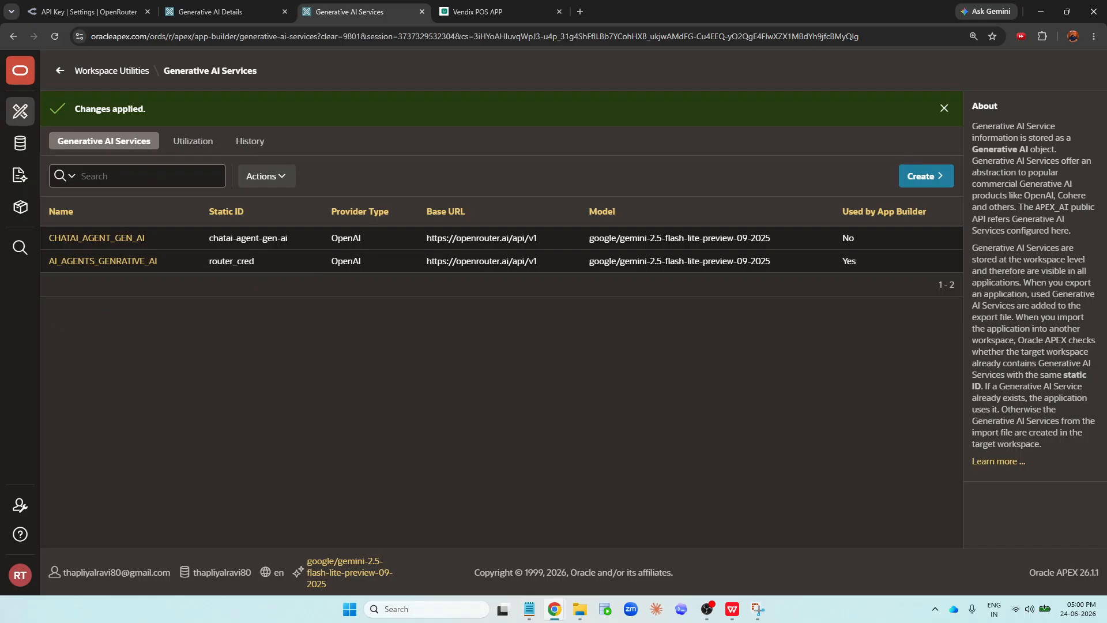
pyautogui.hotkey('alt', 'Tab')
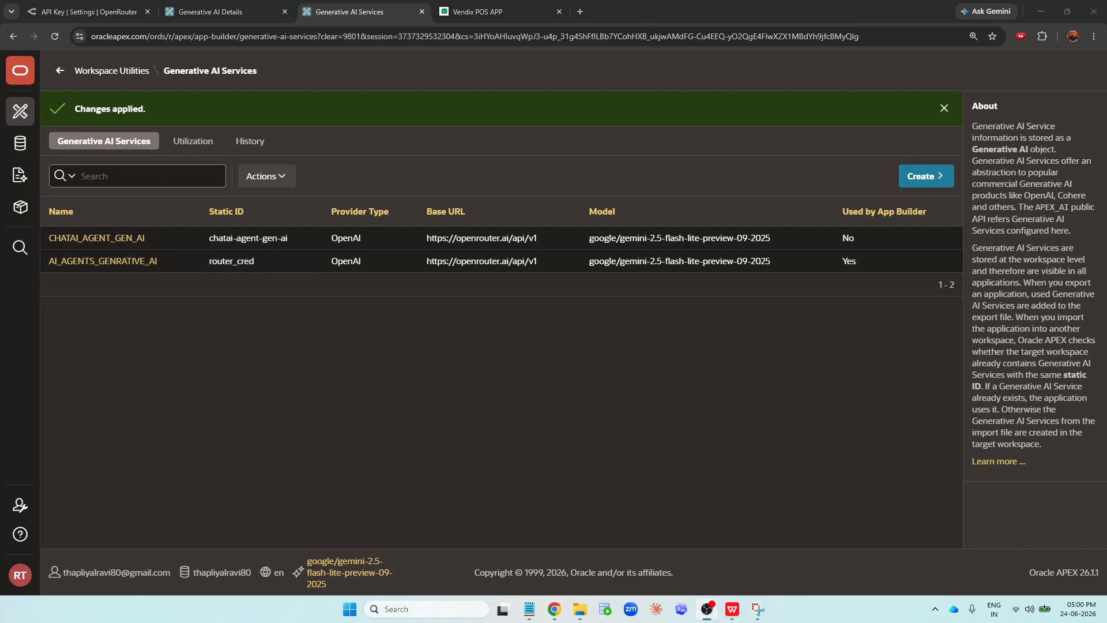